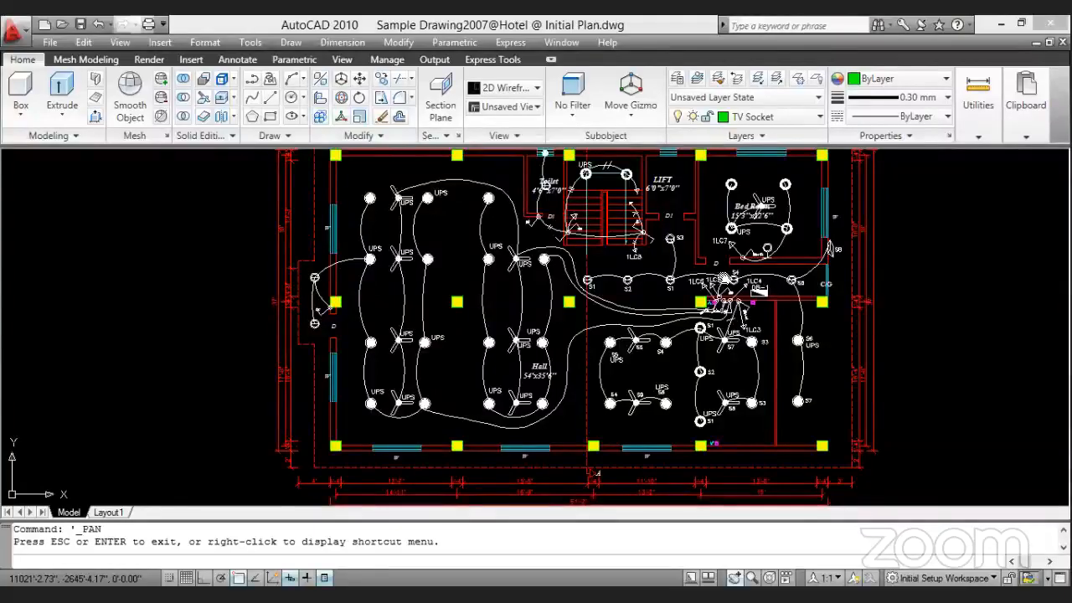
# - Examine the corridor light points and the lighting circuits running to distribution board DB-1
pyautogui.scroll(5, 720, 268)
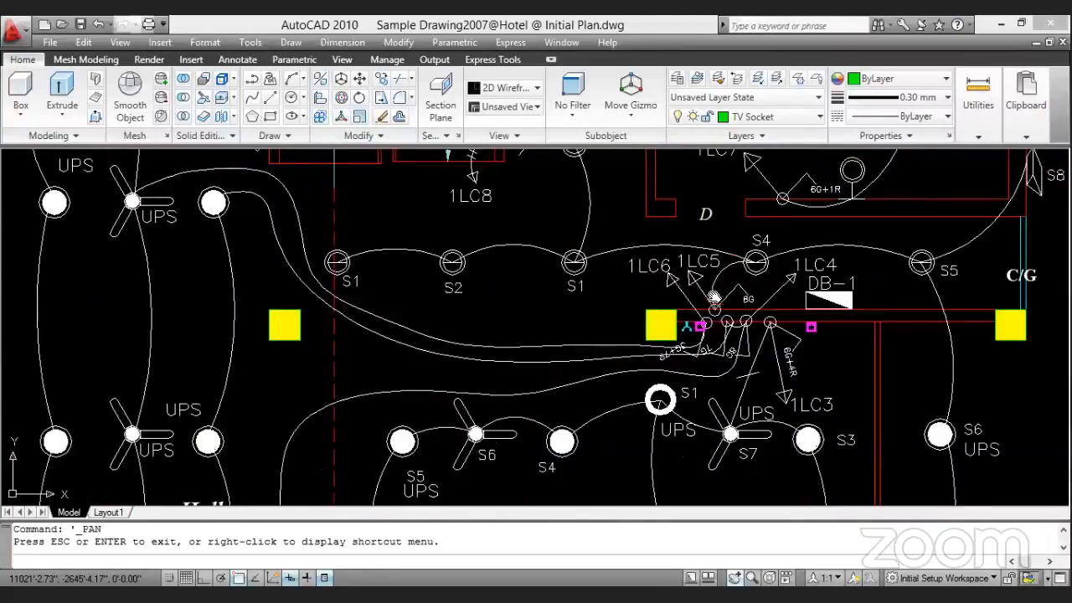
pyautogui.scroll(-3, 712, 272)
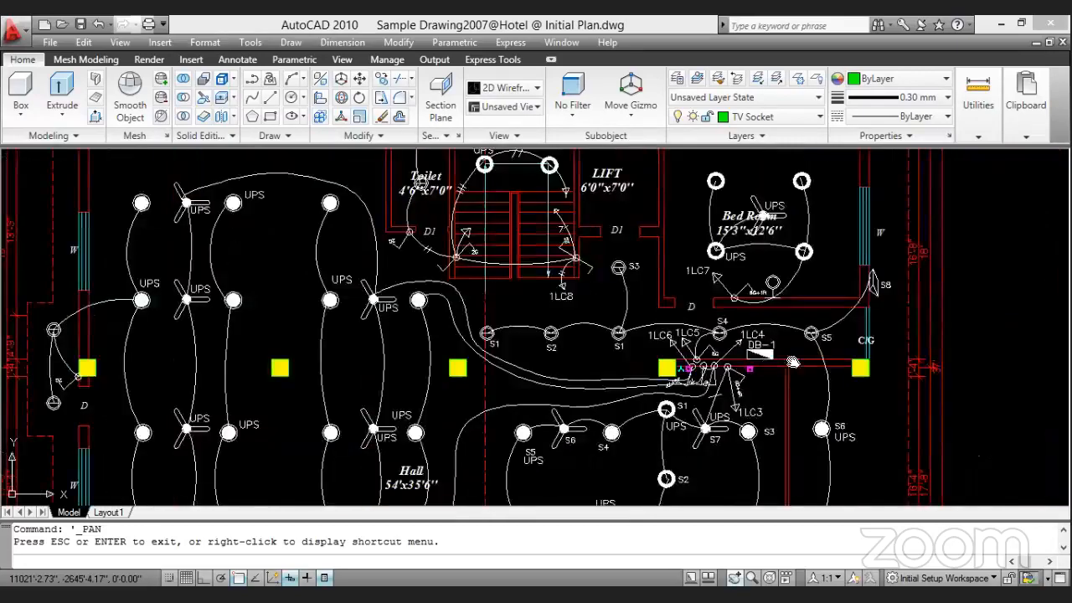
pyautogui.scroll(3, 834, 404)
pyautogui.scroll(-5, 603, 360)
pyautogui.scroll(3, 381, 322)
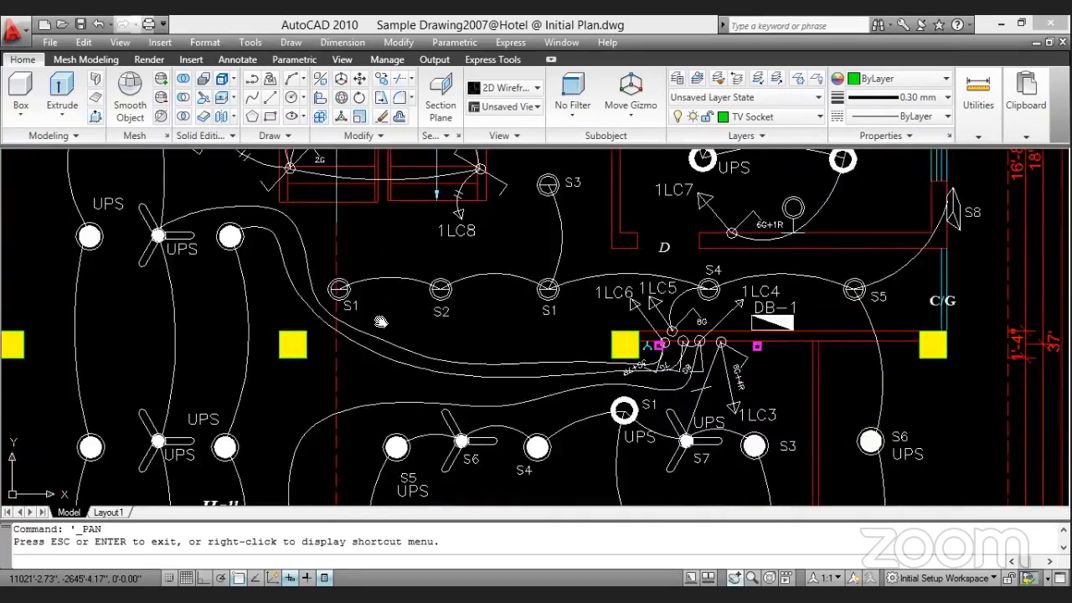
pyautogui.scroll(-3, 377, 319)
pyautogui.scroll(4, 373, 317)
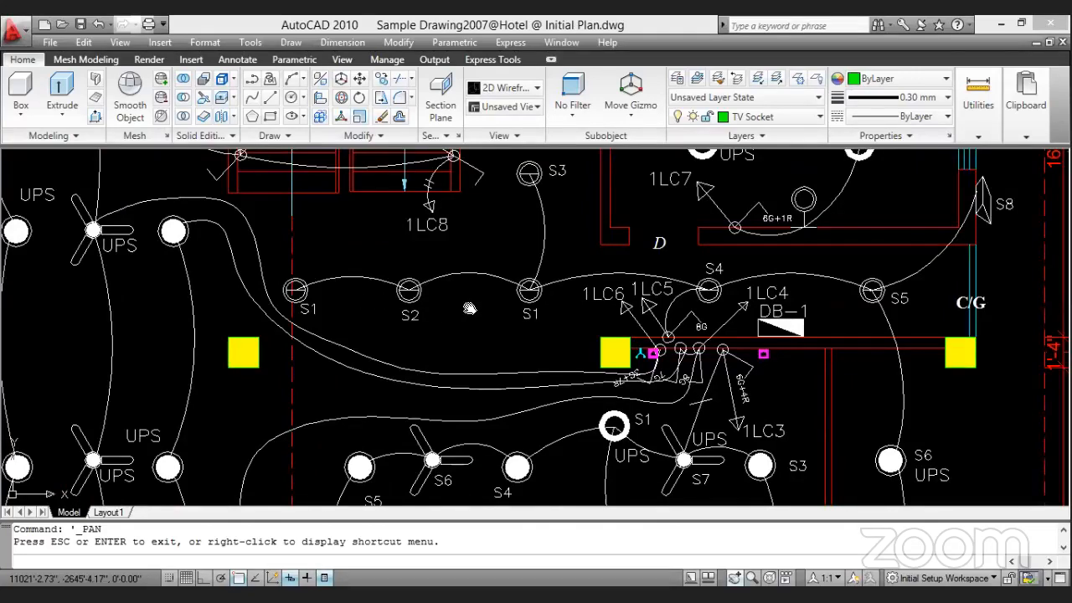
pyautogui.scroll(-2, 470, 308)
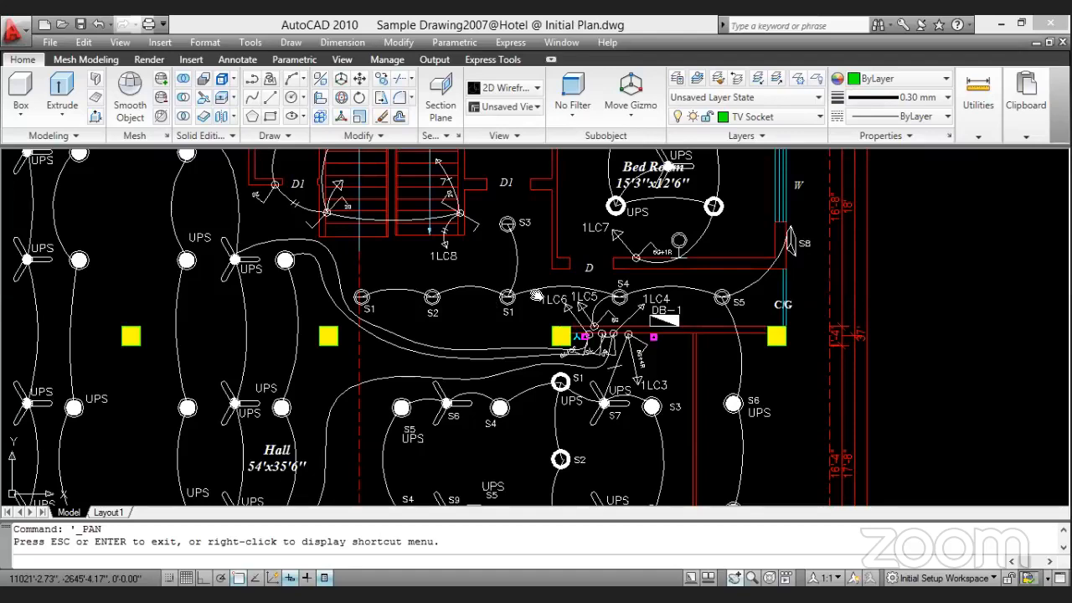
pyautogui.scroll(-2, 578, 231)
pyautogui.scroll(2, 695, 339)
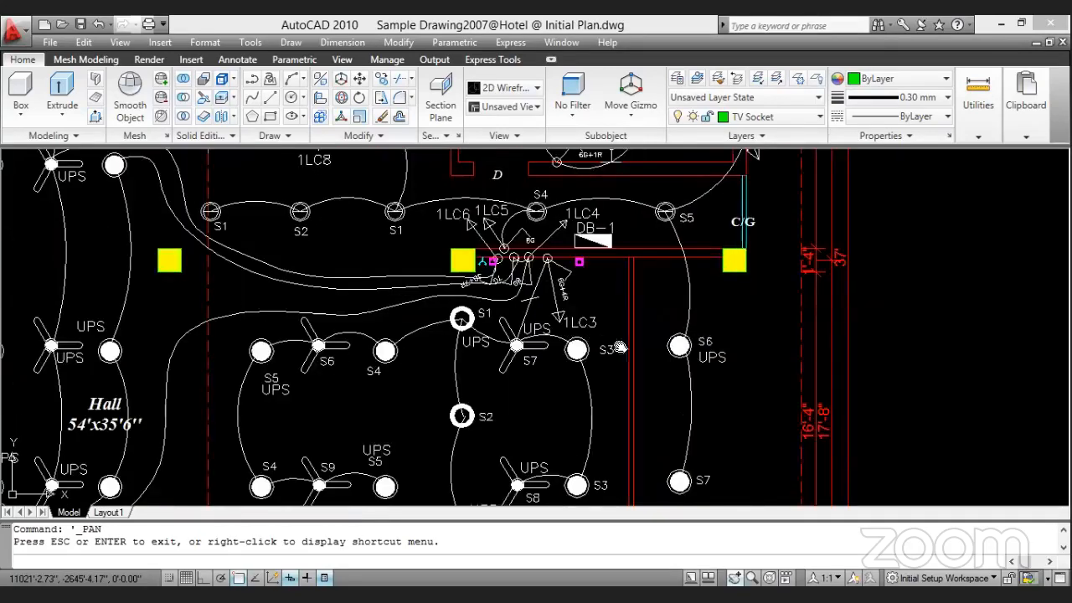
pyautogui.scroll(-1, 689, 369)
# - Copy the UPS label beside light S6 and paste it above the corridor lights S4, S2 and S3
pyautogui.press('Escape')
pyautogui.press('Escape')
pyautogui.scroll(3, 685, 349)
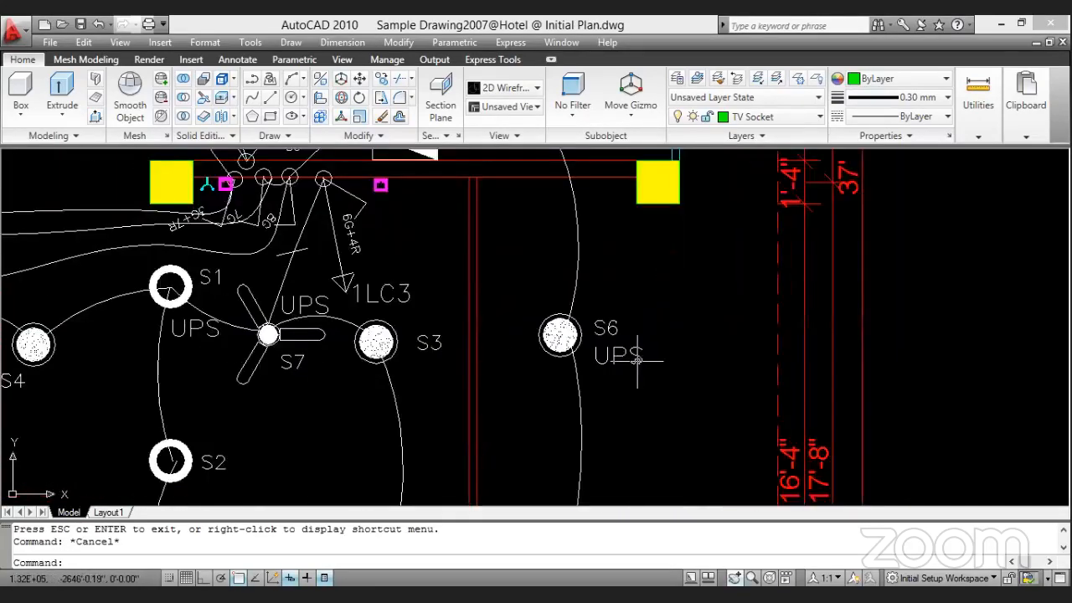
pyautogui.click(637, 362)
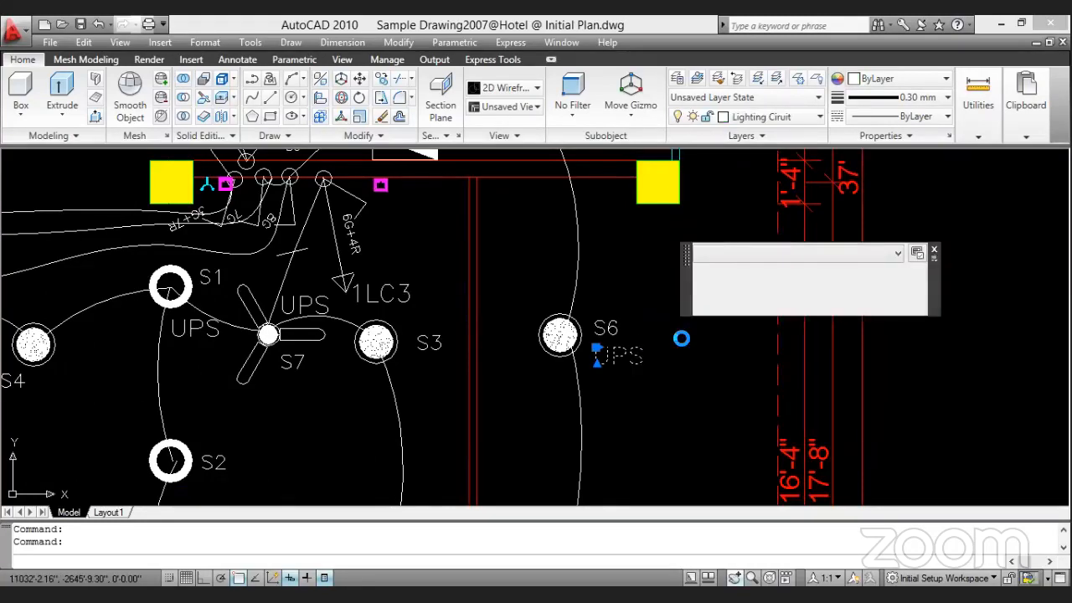
pyautogui.hotkey('ctrl', 'v')
pyautogui.scroll(-2, 681, 338)
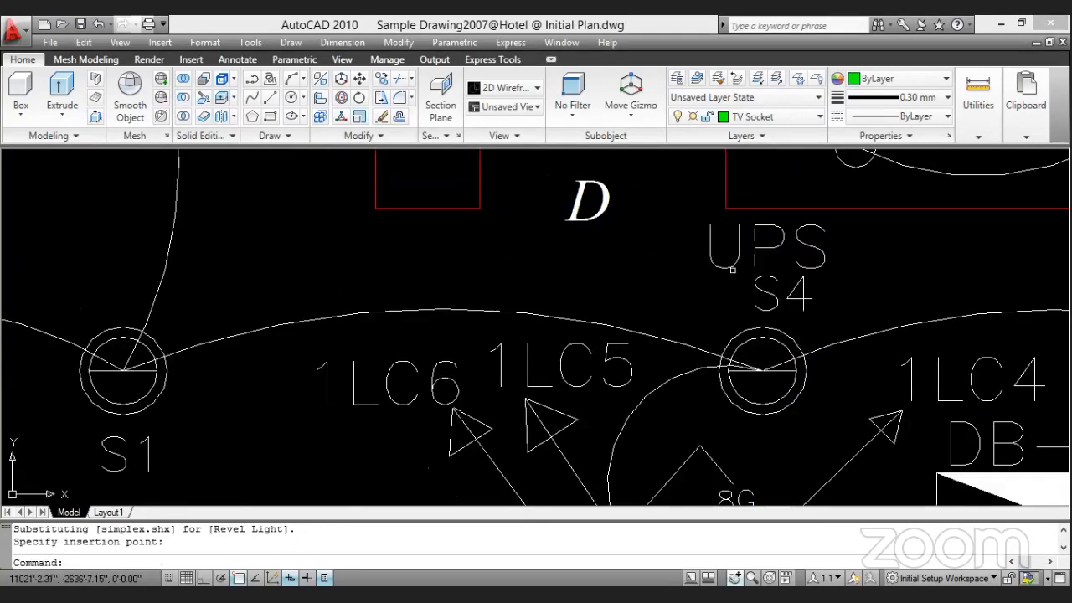
pyautogui.hotkey('ctrl', 'v')
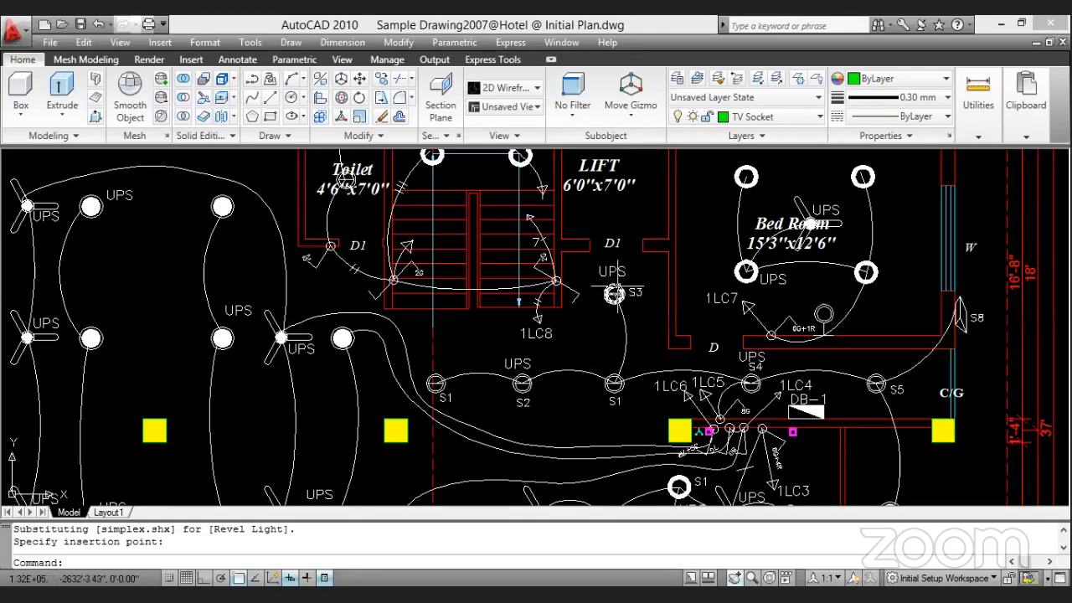
# - Examine all light points of circuit 1LC5, from S1 to S8, along the corridor and the outer wall
pyautogui.scroll(2, 614, 293)
pyautogui.scroll(-5, 614, 293)
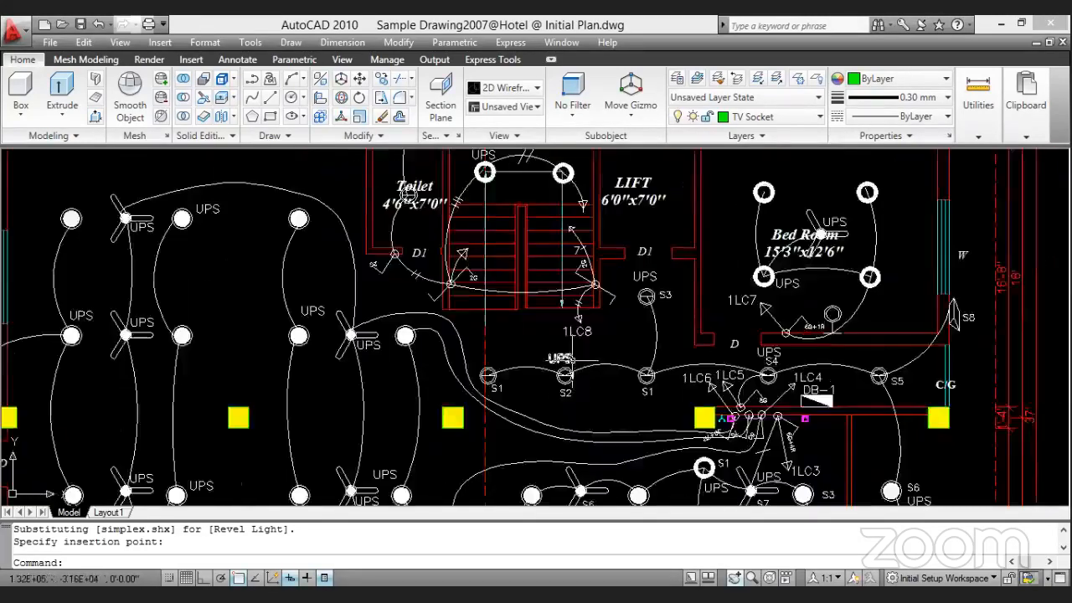
pyautogui.scroll(4, 619, 371)
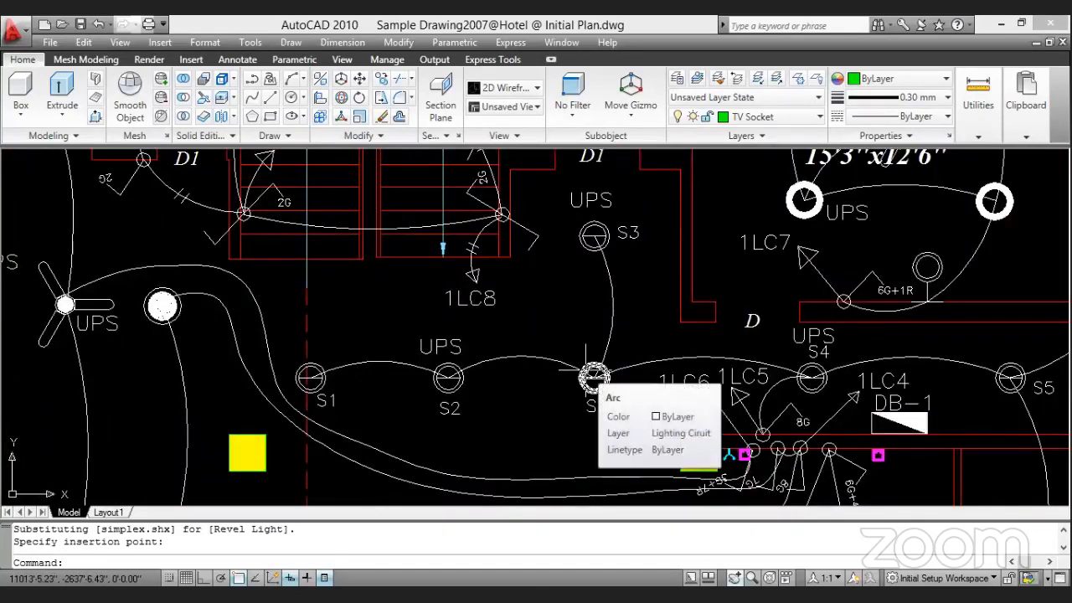
pyautogui.scroll(-1, 310, 308)
pyautogui.scroll(1, 413, 403)
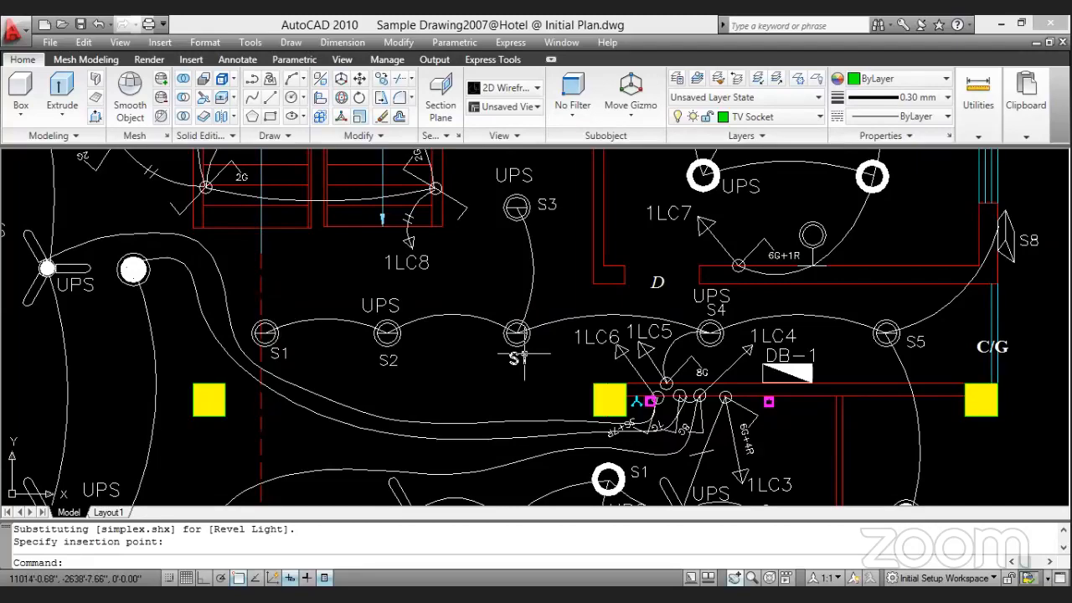
pyautogui.scroll(-3, 525, 358)
pyautogui.scroll(5, 670, 352)
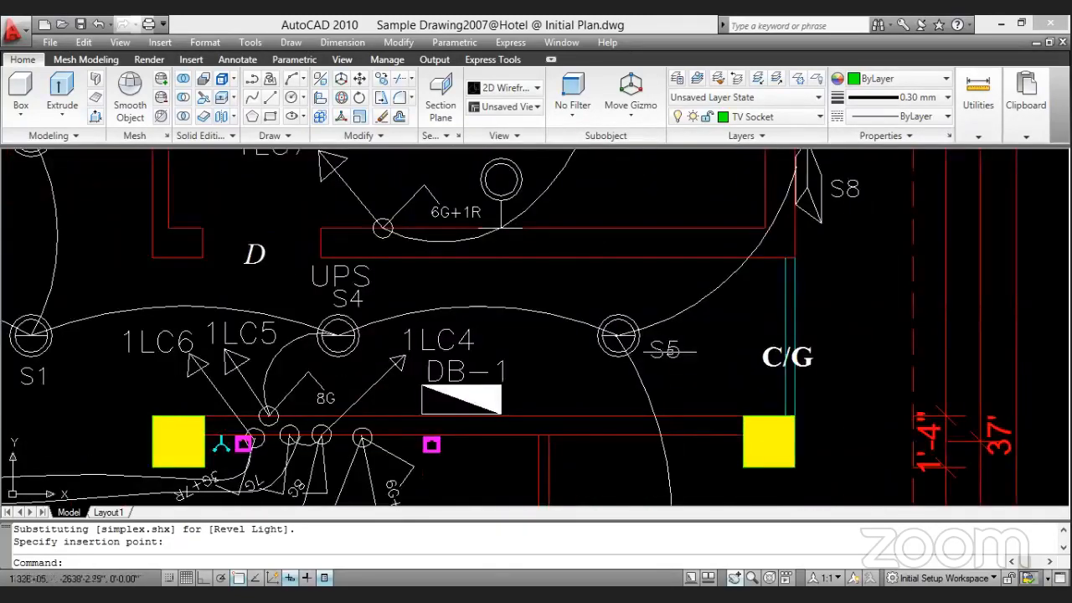
pyautogui.scroll(-4, 611, 297)
pyautogui.scroll(3, 603, 298)
pyautogui.scroll(-4, 587, 300)
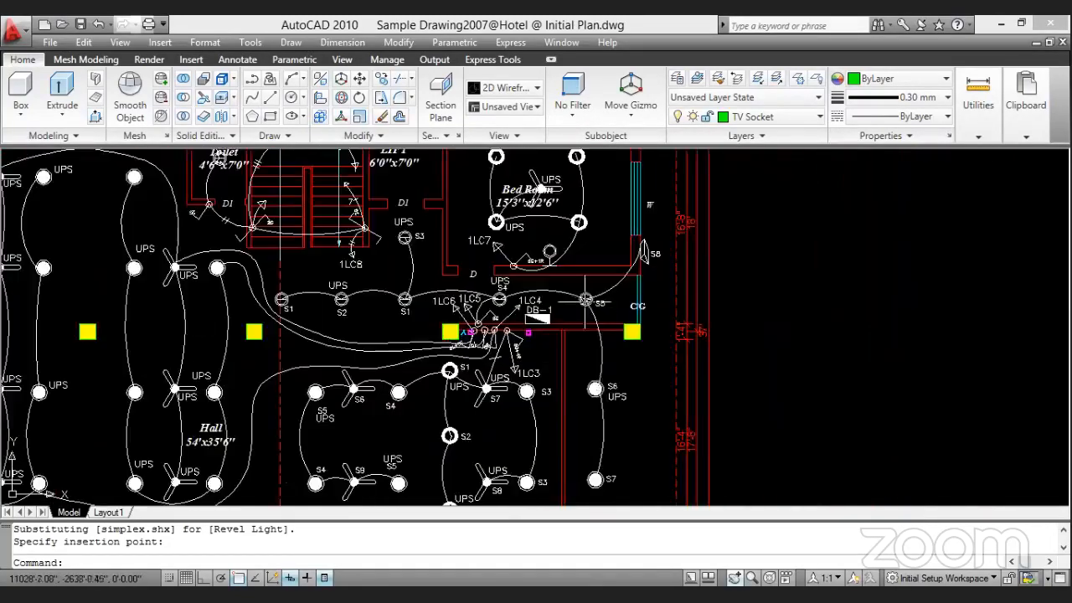
pyautogui.scroll(3, 598, 484)
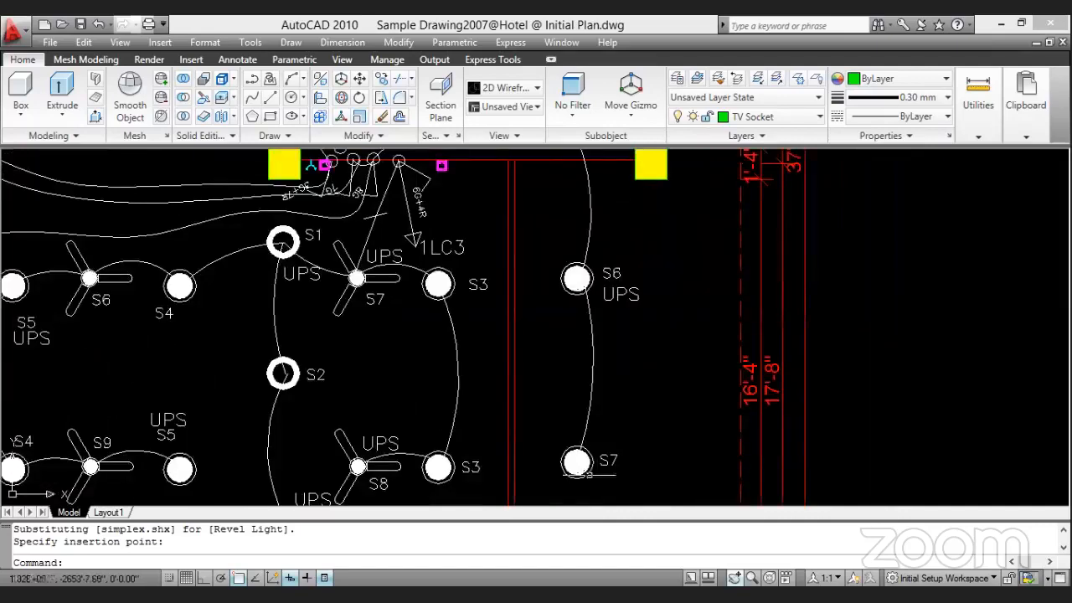
pyautogui.scroll(-4, 603, 444)
pyautogui.scroll(4, 599, 289)
pyautogui.scroll(2, 603, 256)
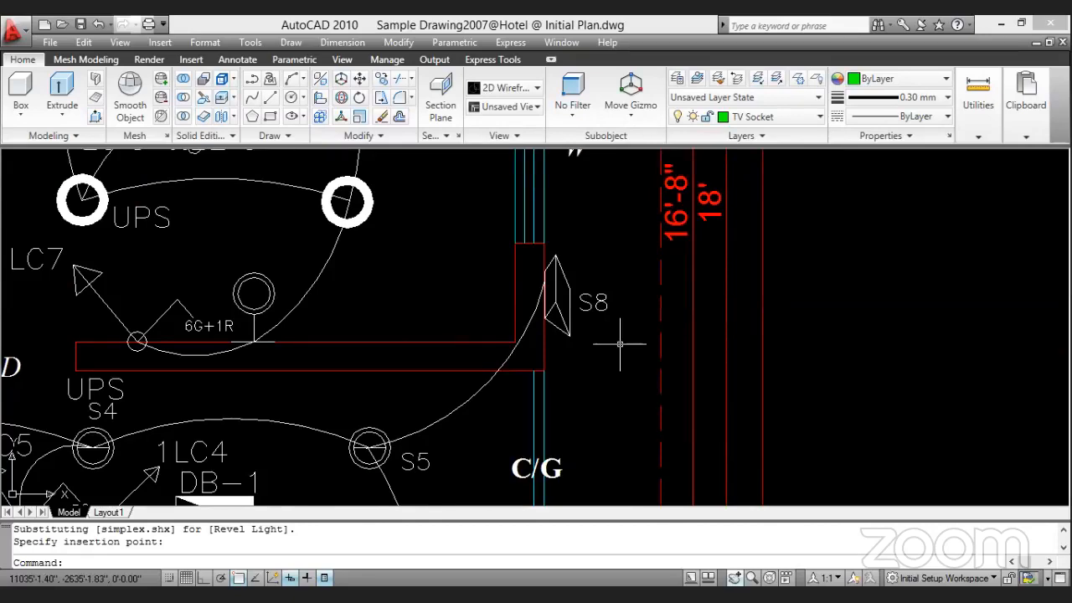
pyautogui.scroll(-6, 620, 343)
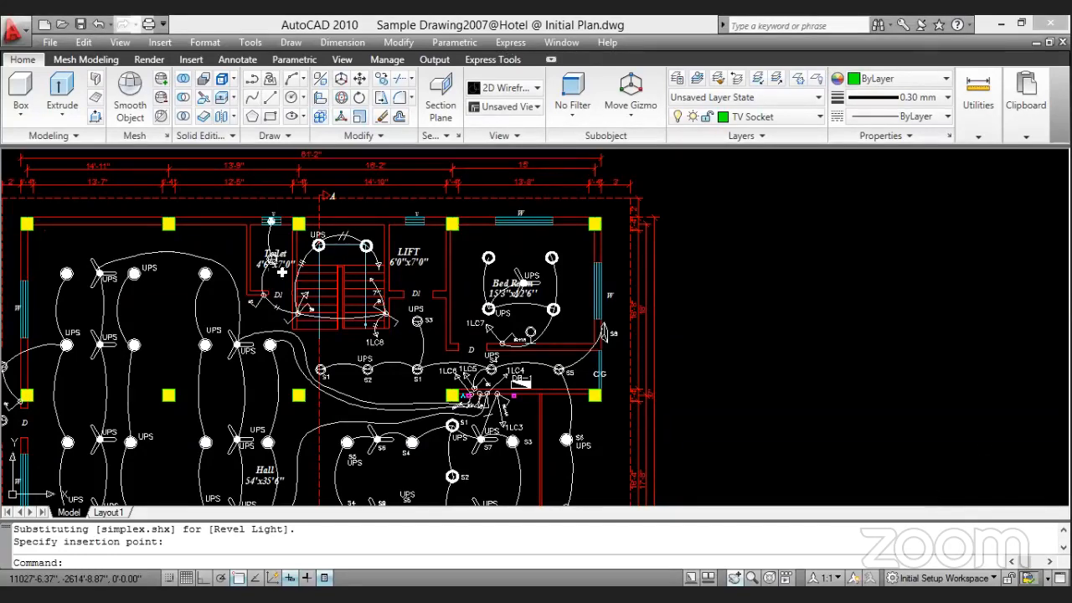
# - Switch to the Excel load calculation and enter 66 in cell E9 as the Phase Y load of circuit 1LC5
pyautogui.hotkey('alt', 'Tab')
pyautogui.write('66')
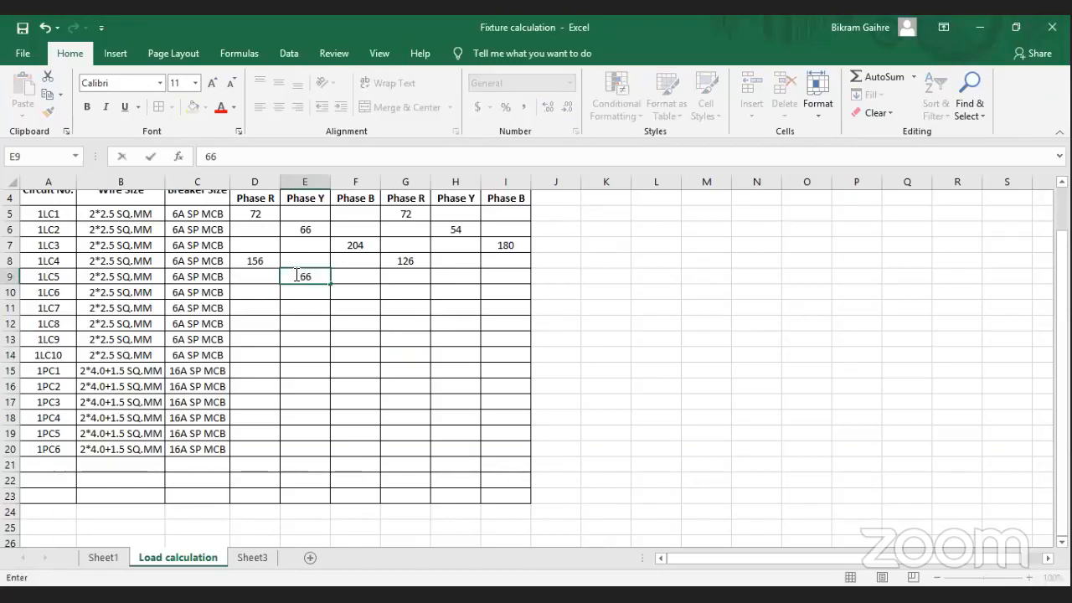
pyautogui.click(439, 281)
pyautogui.click(406, 276)
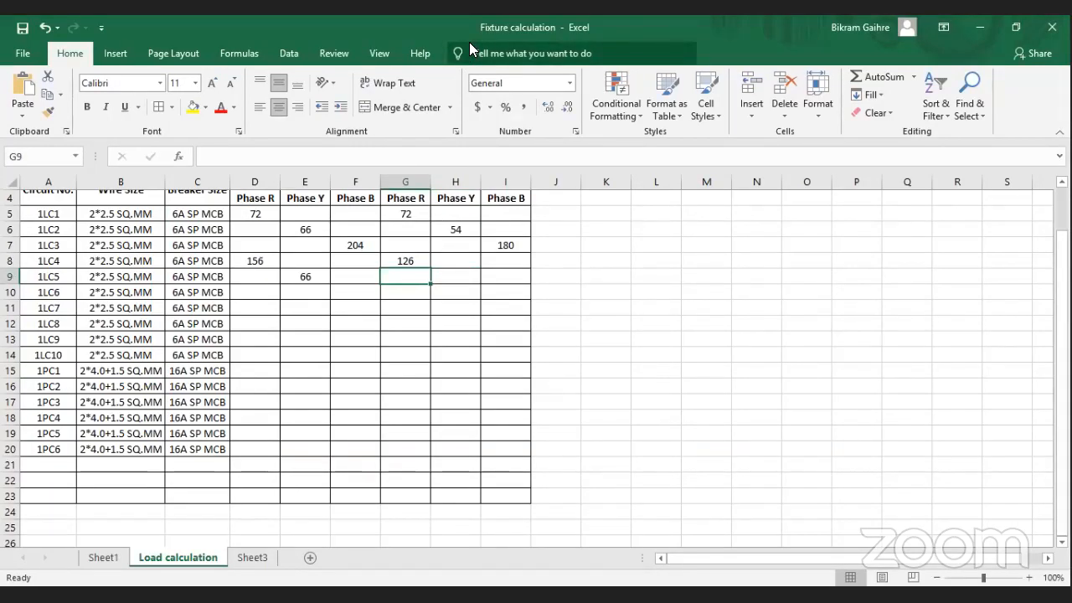
# - Check the UPS-labelled lights of circuit 1LC5 in the AutoCAD plan and enter 36 in cell H9 of the Excel sheet
pyautogui.hotkey('alt', 'Tab')
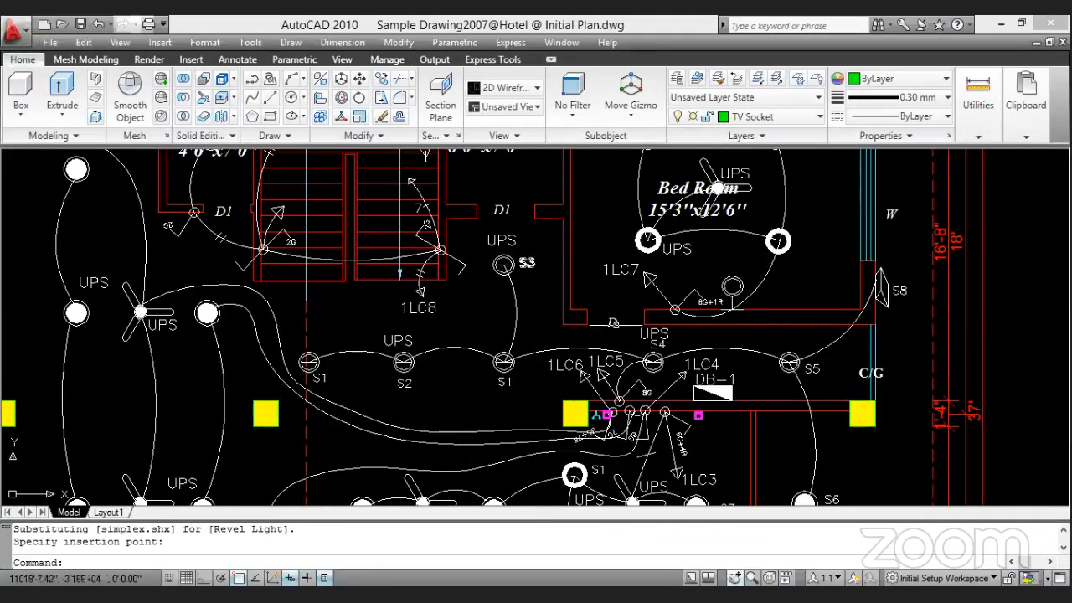
pyautogui.scroll(-2, 691, 369)
pyautogui.scroll(2, 634, 407)
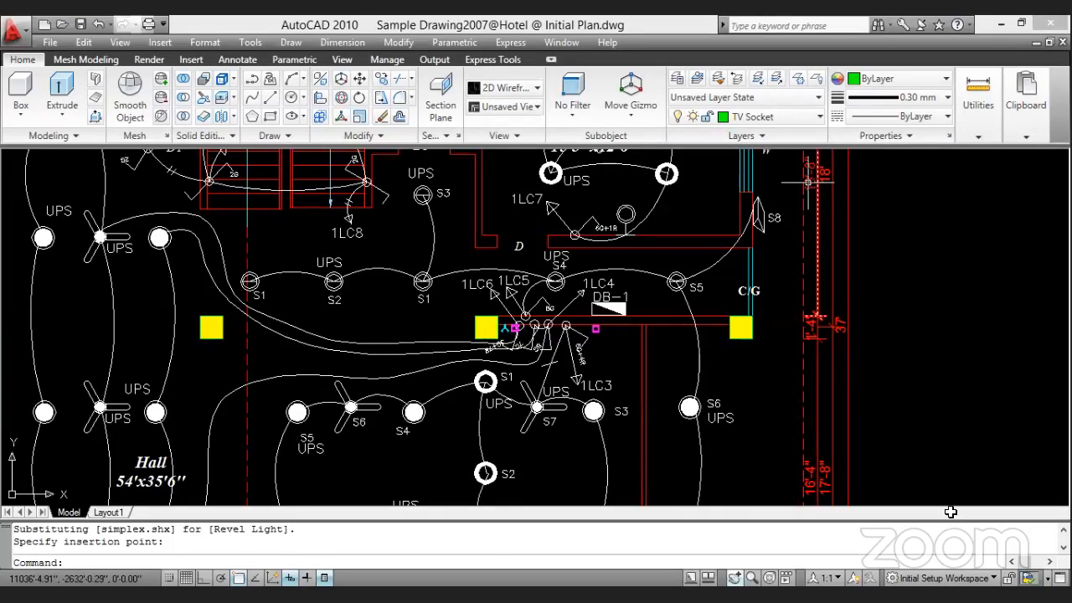
pyautogui.hotkey('alt', 'Tab')
pyautogui.write('36')
pyautogui.click(455, 341)
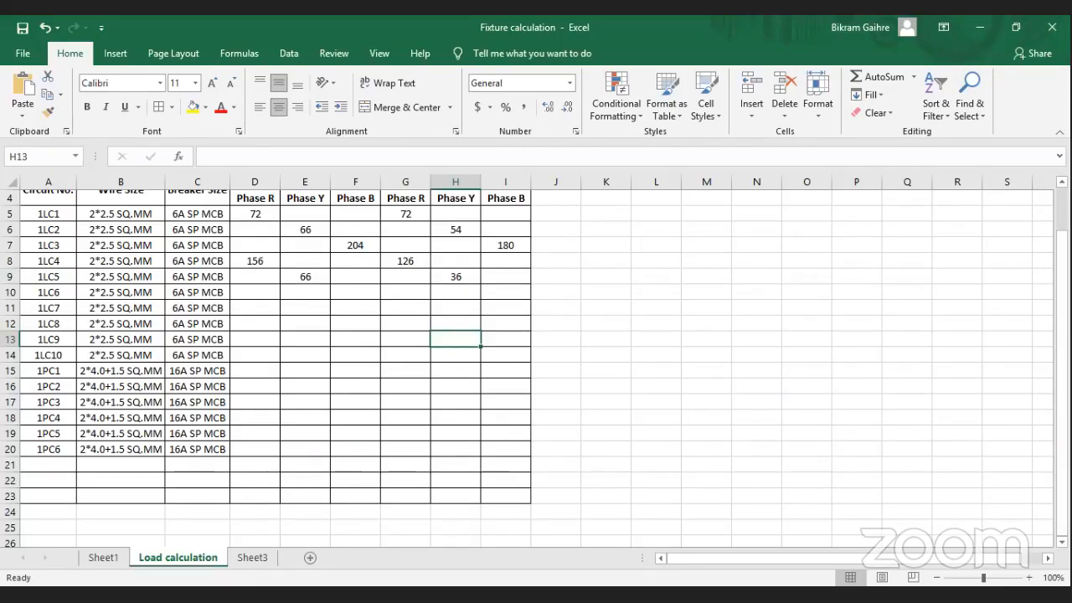
# - Switch to the AutoCAD plan and examine circuit 1LC6 from DB-1 to its lights and fans in the hall
pyautogui.hotkey('alt', 'Tab')
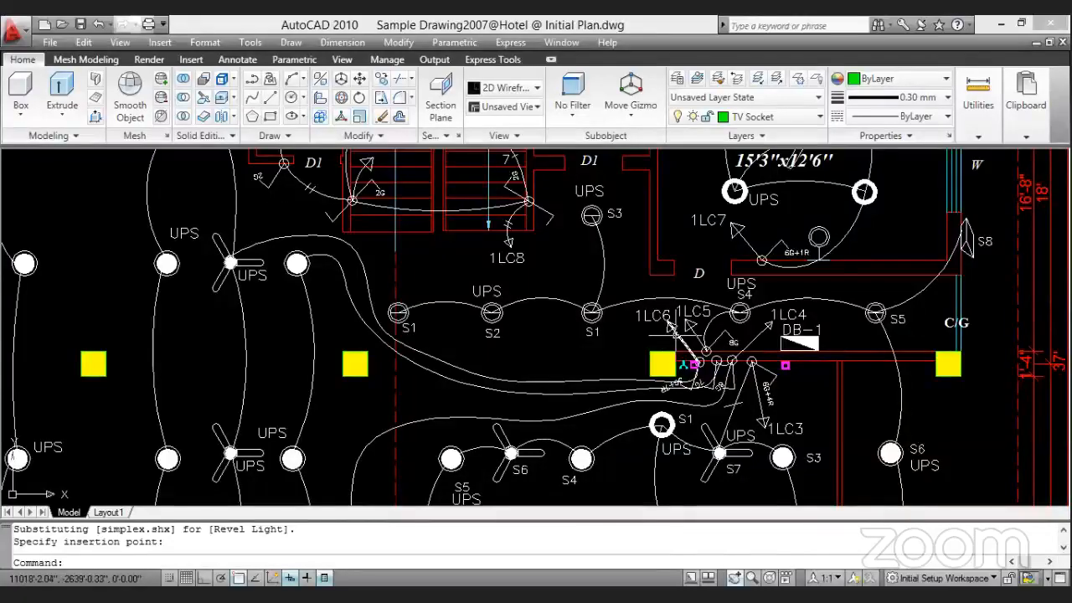
pyautogui.scroll(-1, 679, 353)
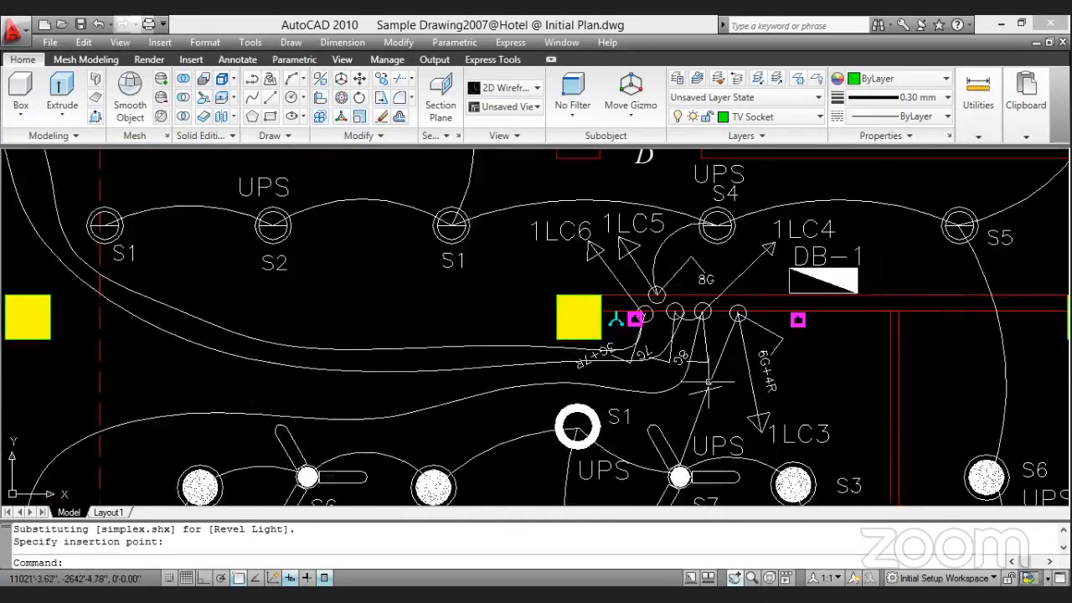
pyautogui.scroll(4, 715, 378)
pyautogui.scroll(-4, 696, 346)
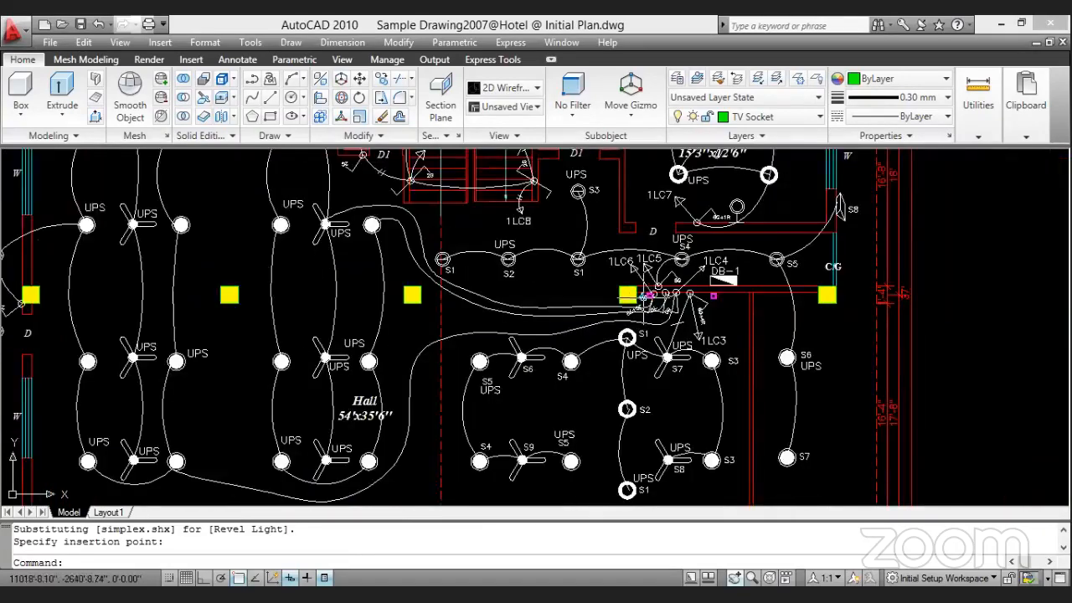
pyautogui.scroll(3, 651, 298)
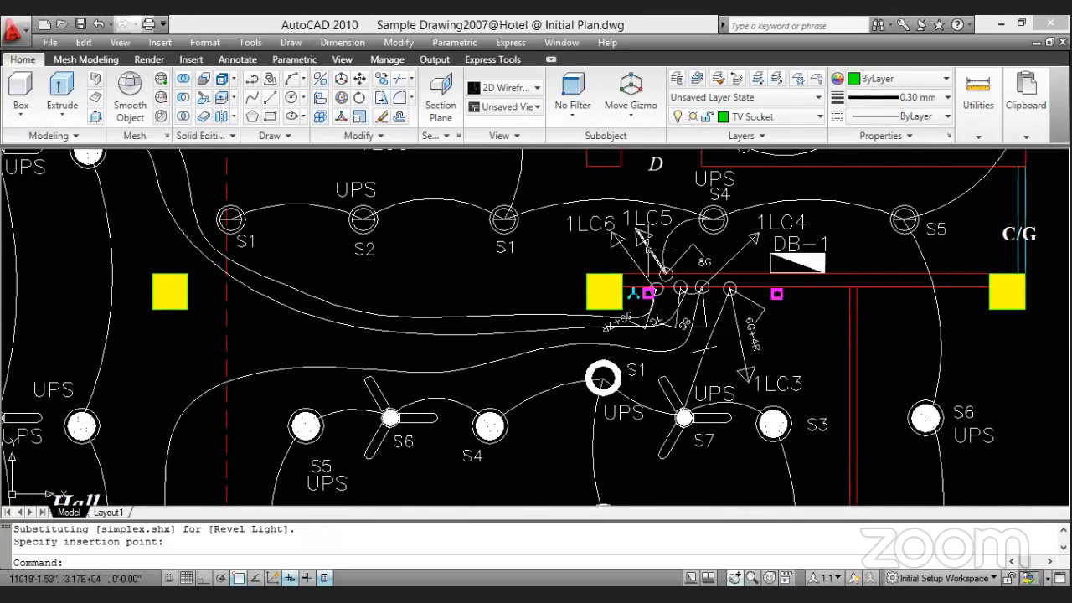
pyautogui.click(734, 577)
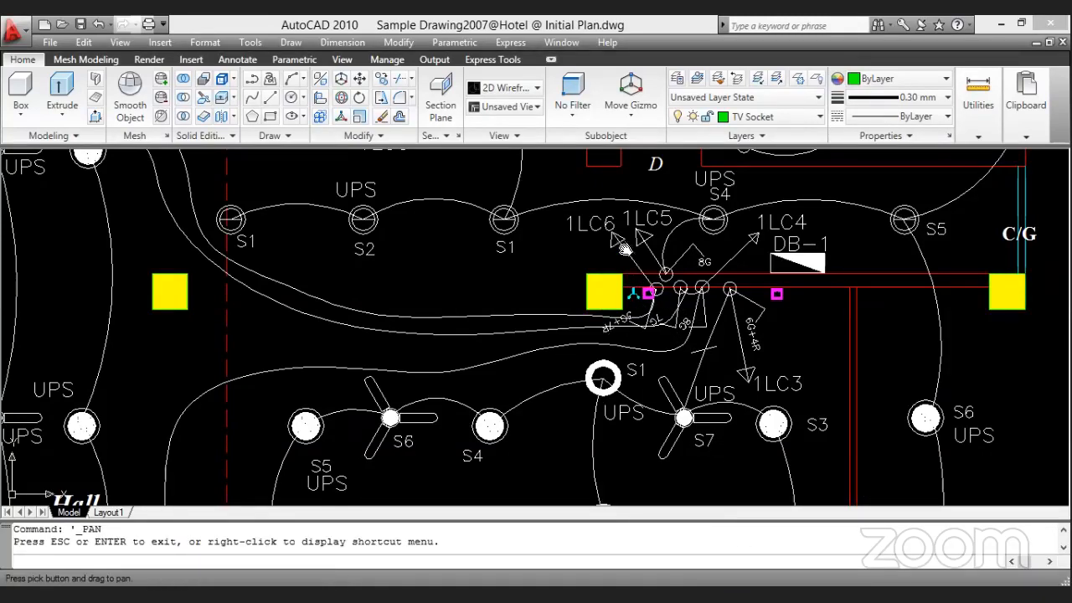
pyautogui.scroll(-4, 635, 348)
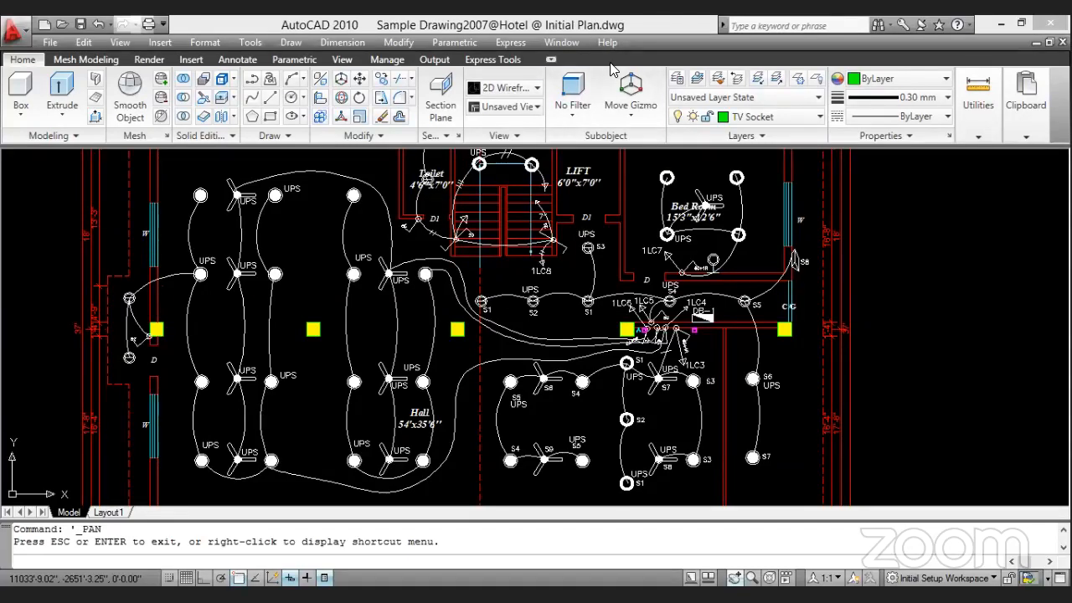
# - Switch to the Excel load calculation and enter the Phase B loads of circuit 1LC6, 420 in cell I10 and 0 in F10
pyautogui.hotkey('alt', 'Tab')
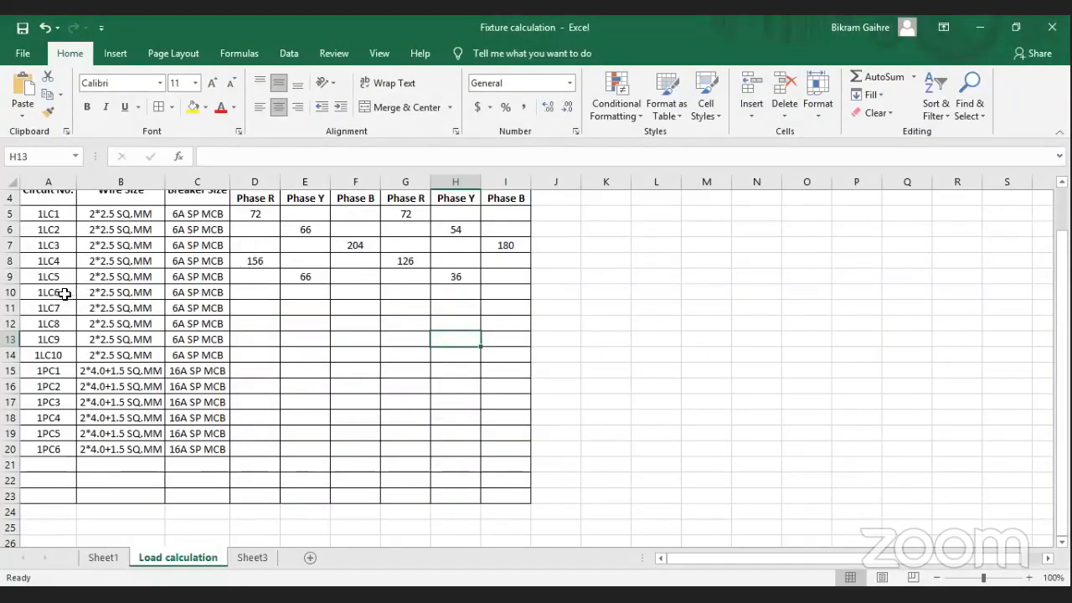
pyautogui.click(358, 293)
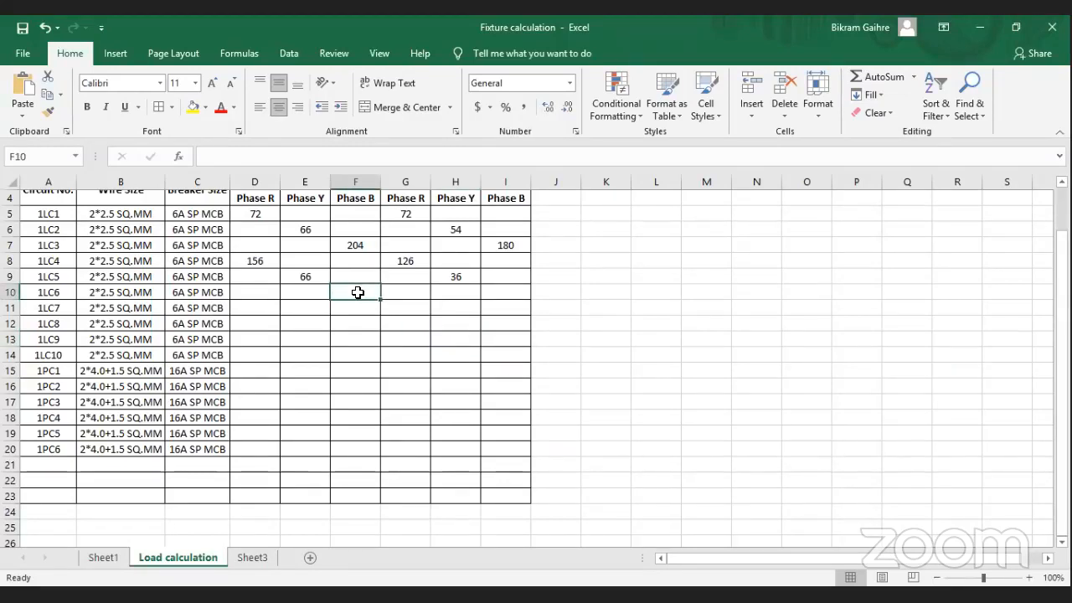
pyautogui.press('Right')
pyautogui.press('Right')
pyautogui.press('Right')
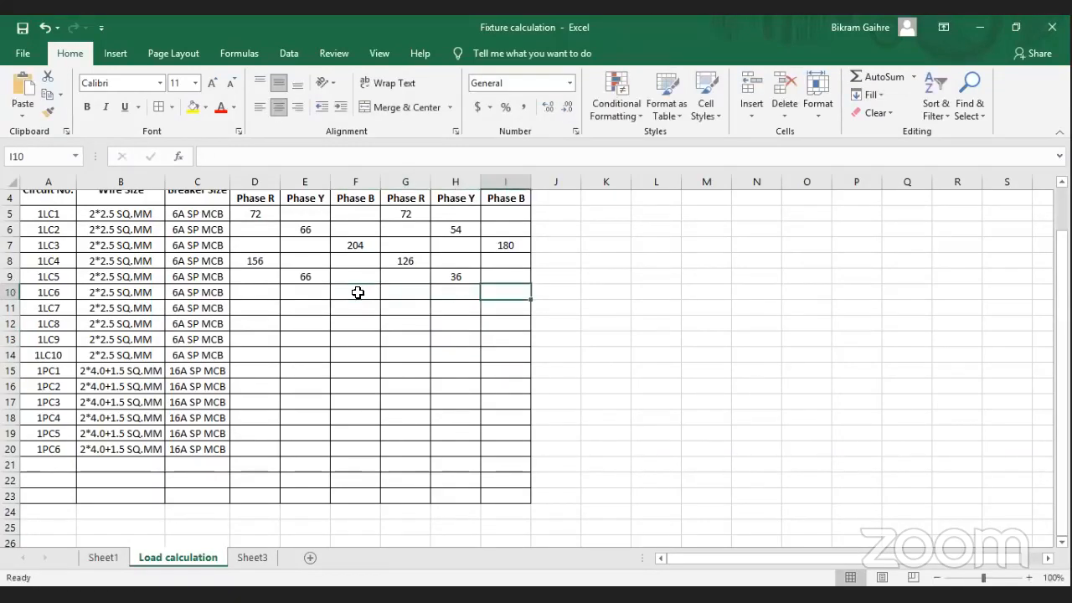
pyautogui.write('420')
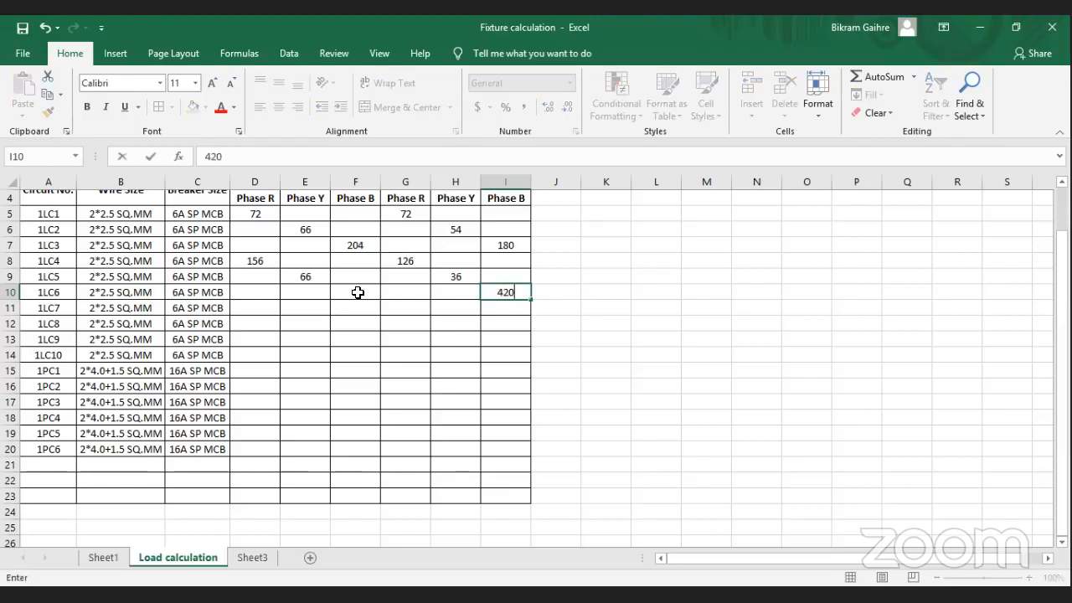
pyautogui.click(359, 351)
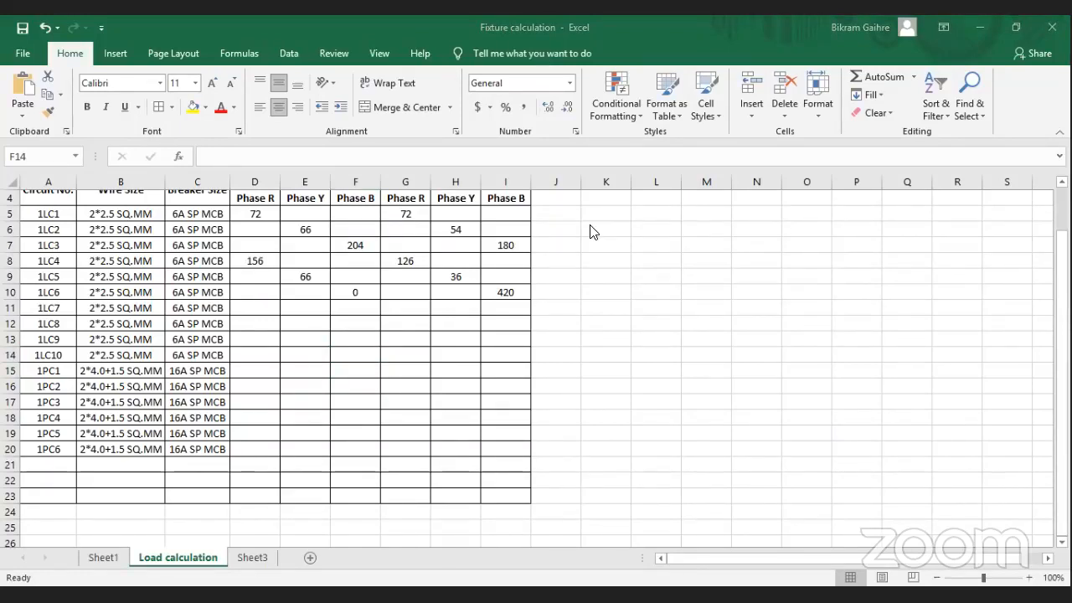
# - Switch to the AutoCAD plan and examine circuit 1LC7 with its lights, fan and 6G+1R switchboard in the Bed Room
pyautogui.hotkey('alt', 'Tab')
pyautogui.scroll(-5, 500, 334)
pyautogui.scroll(7, 535, 327)
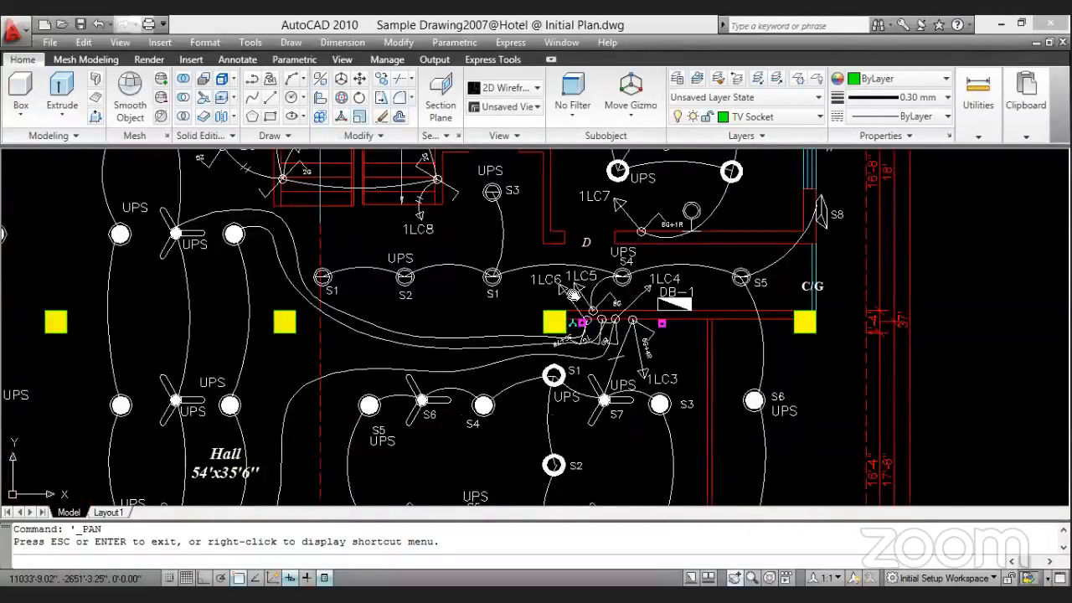
pyautogui.scroll(-6, 593, 299)
pyautogui.scroll(7, 566, 303)
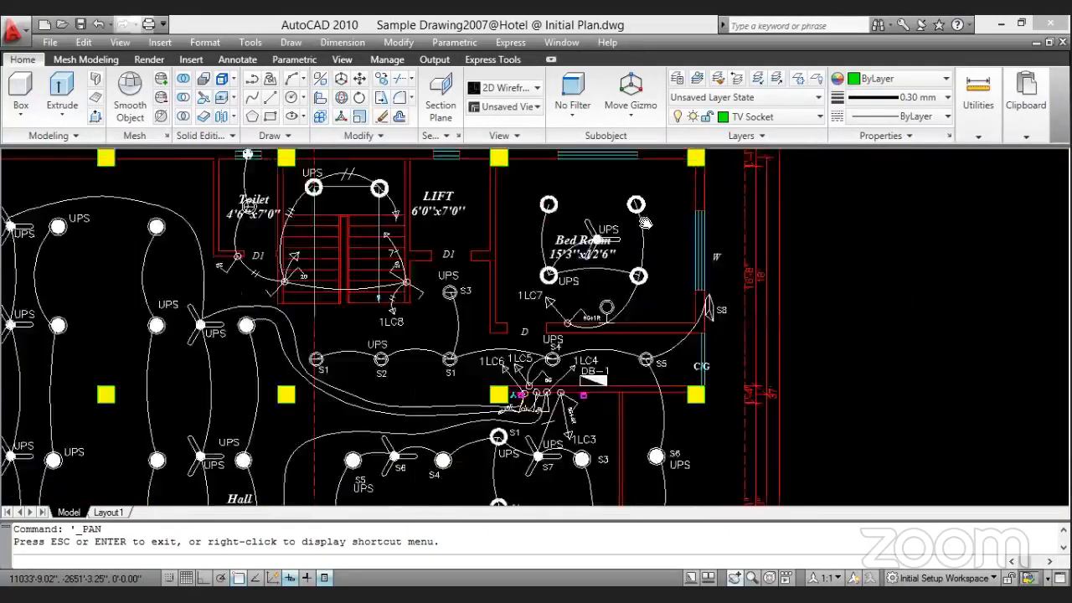
pyautogui.scroll(2, 560, 326)
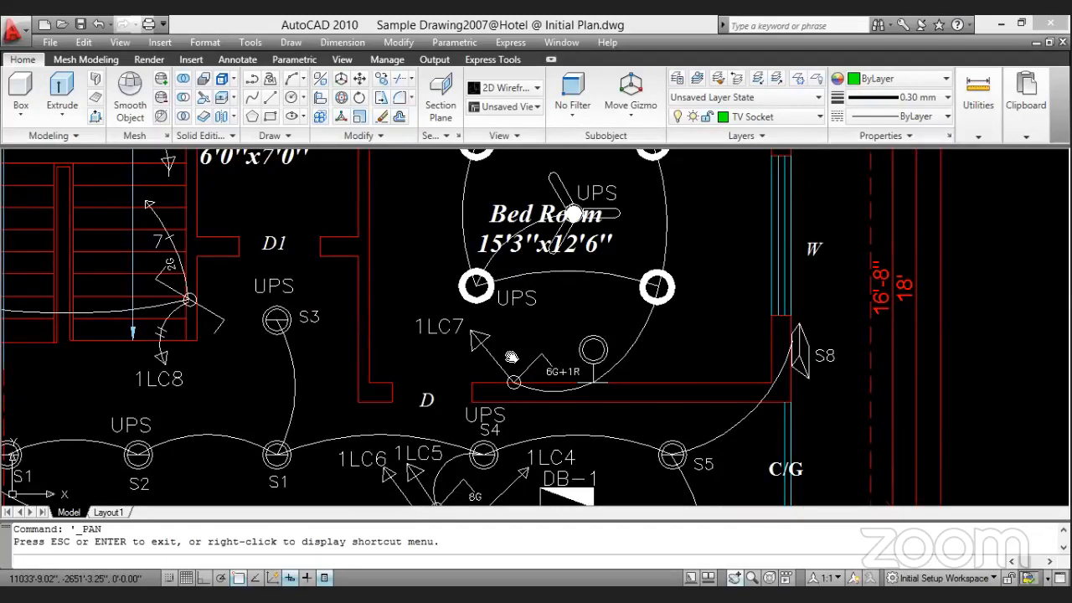
pyautogui.scroll(-5, 519, 318)
pyautogui.scroll(4, 514, 246)
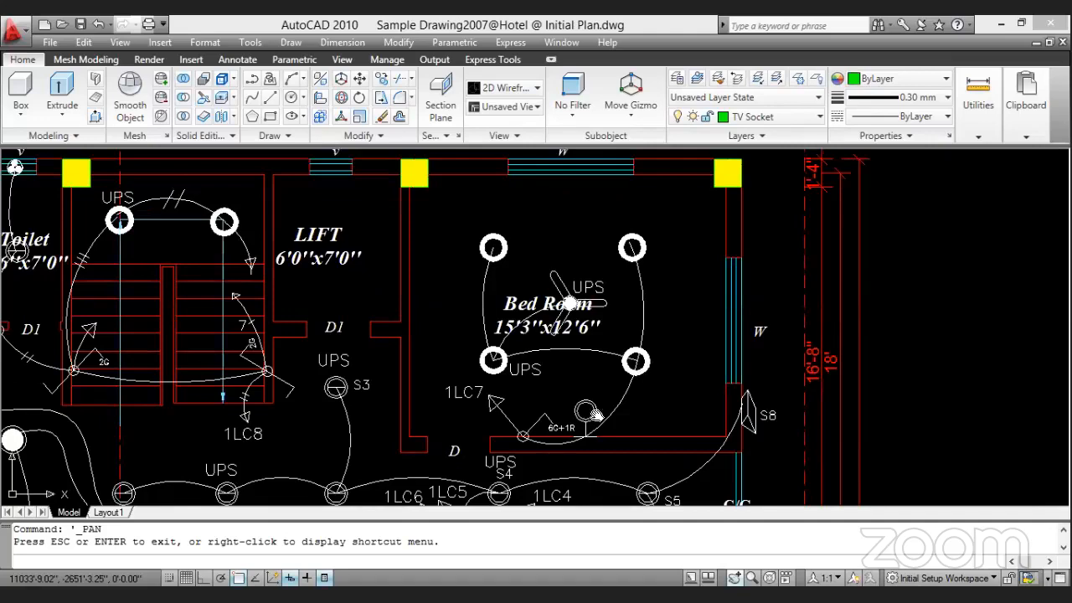
pyautogui.scroll(4, 586, 448)
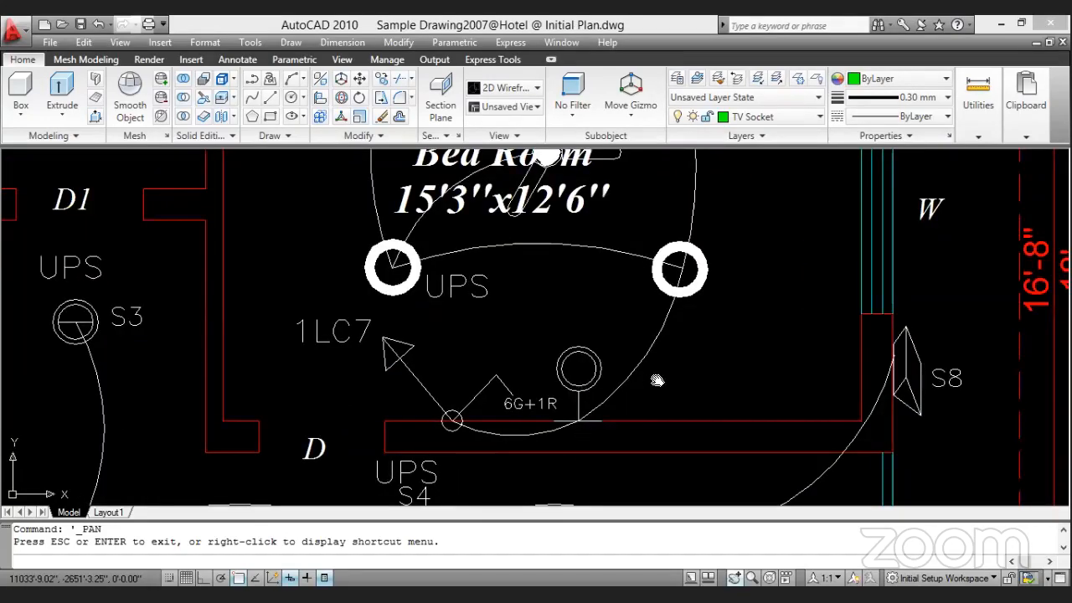
pyautogui.scroll(-5, 620, 365)
pyautogui.scroll(2, 597, 362)
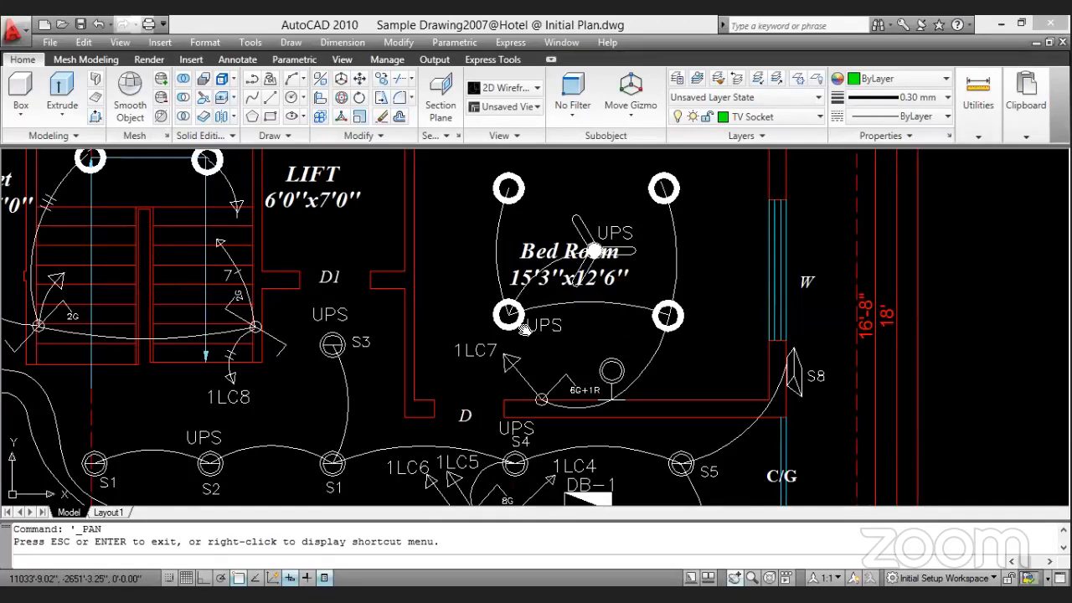
pyautogui.scroll(5, 523, 398)
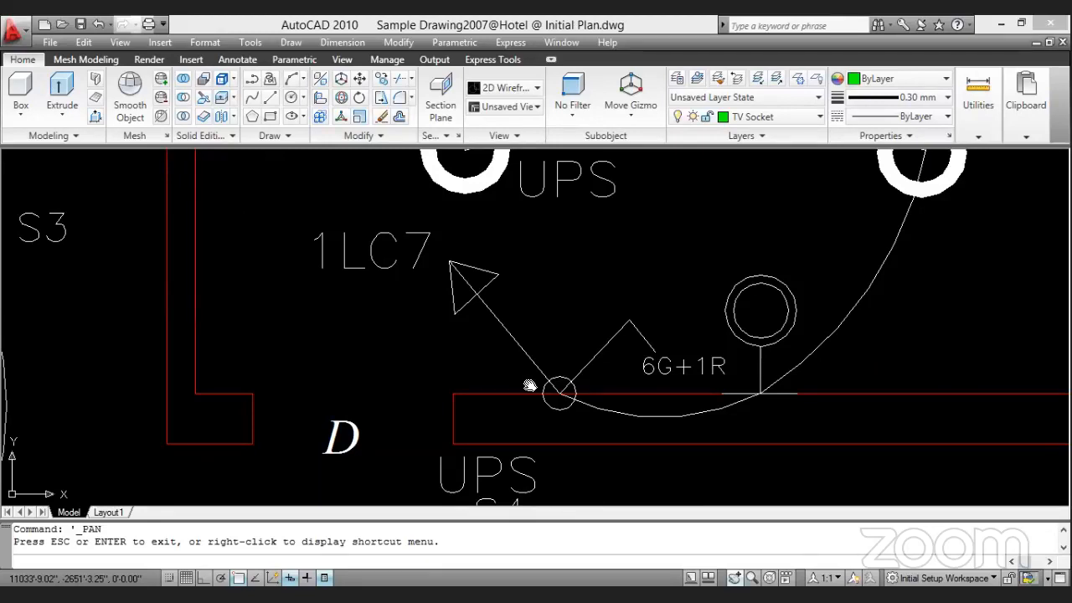
pyautogui.scroll(-5, 596, 335)
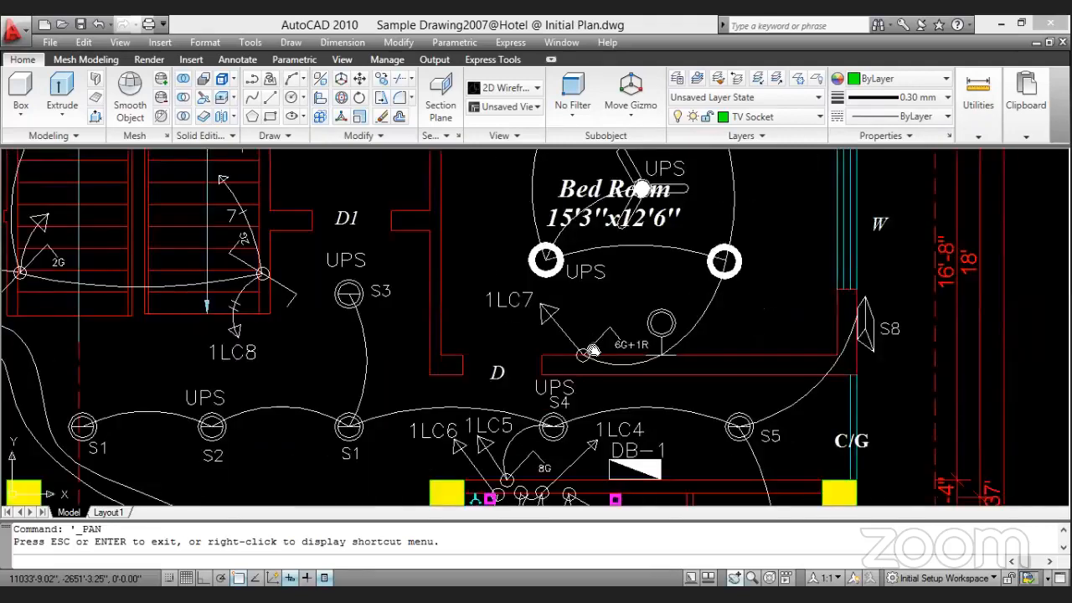
pyautogui.scroll(-2, 593, 351)
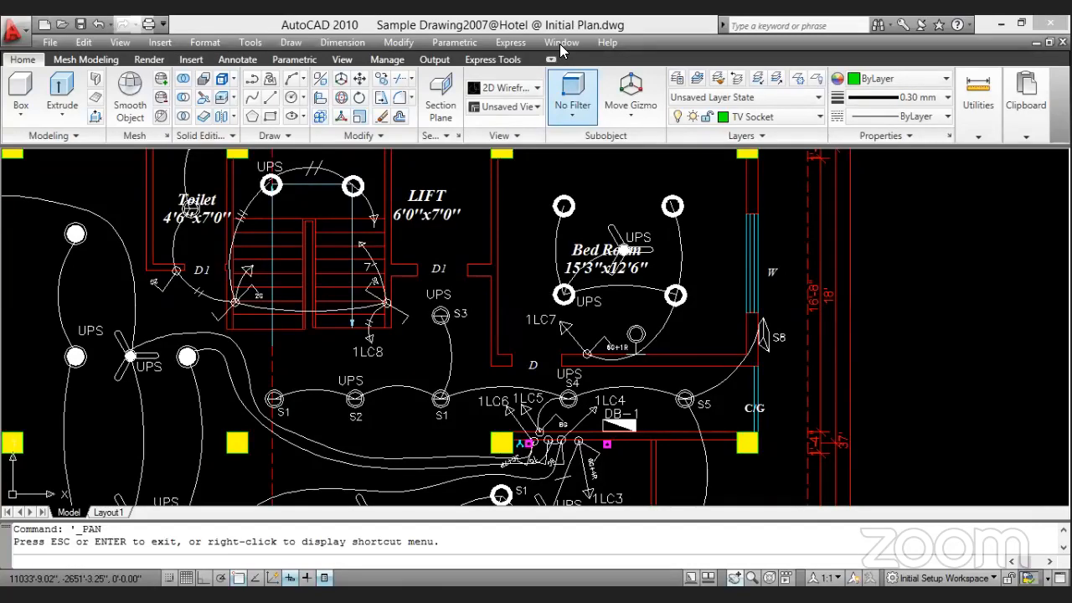
# - Switch to the Excel load calculation and enter the Phase R loads of circuit 1LC7, 41 in cell D11 and 72 in G11
pyautogui.hotkey('alt', 'Tab')
pyautogui.click(255, 313)
pyautogui.write('41')
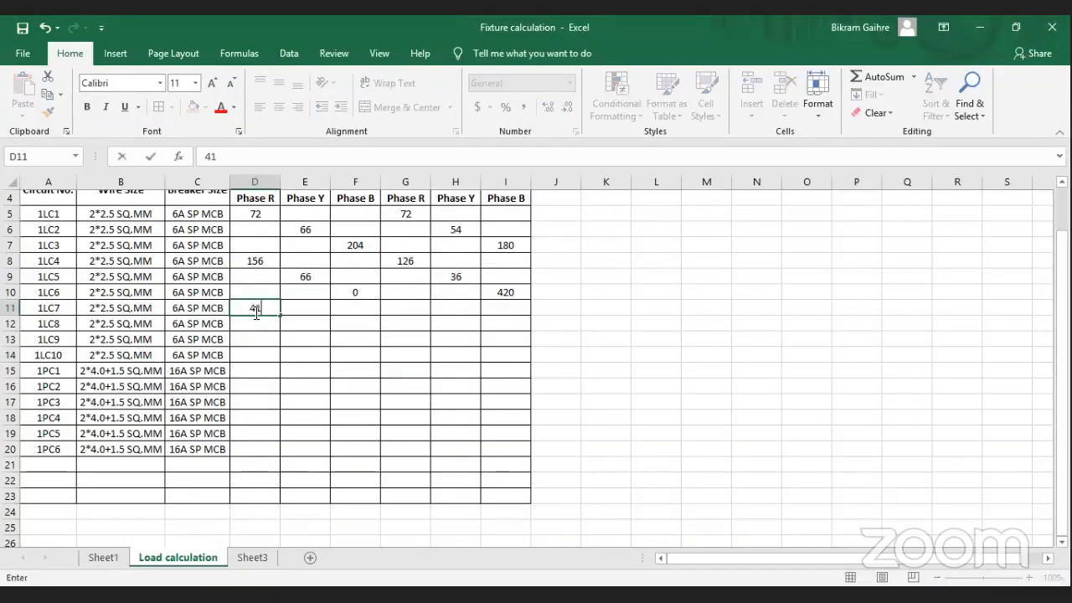
pyautogui.press('Right')
pyautogui.press('Right')
pyautogui.press('Up')
pyautogui.press('Right')
pyautogui.press('Right')
pyautogui.press('Down')
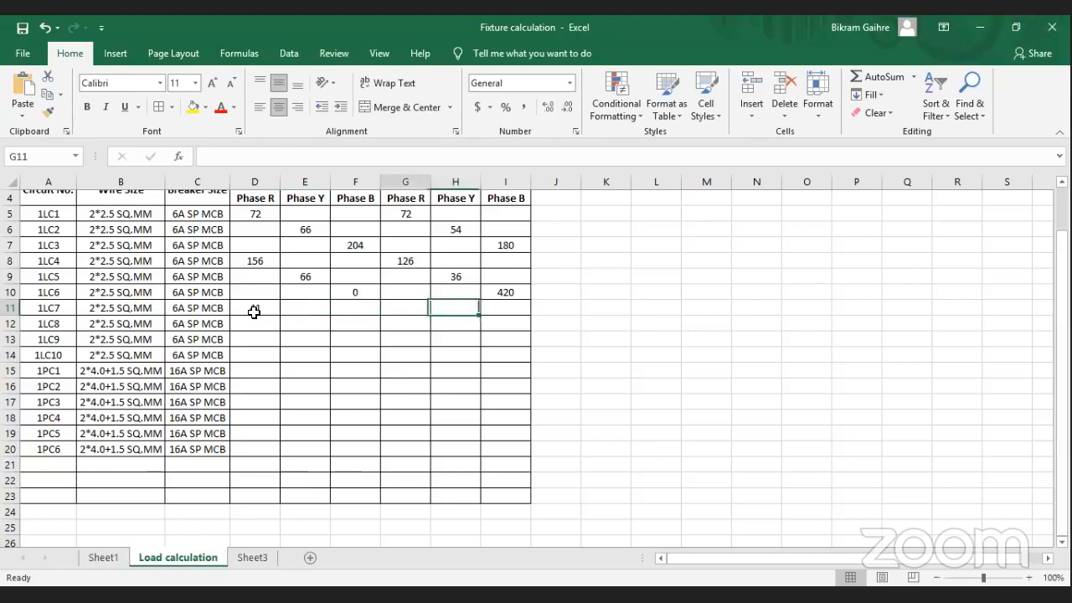
pyautogui.press('Left')
pyautogui.write('7')
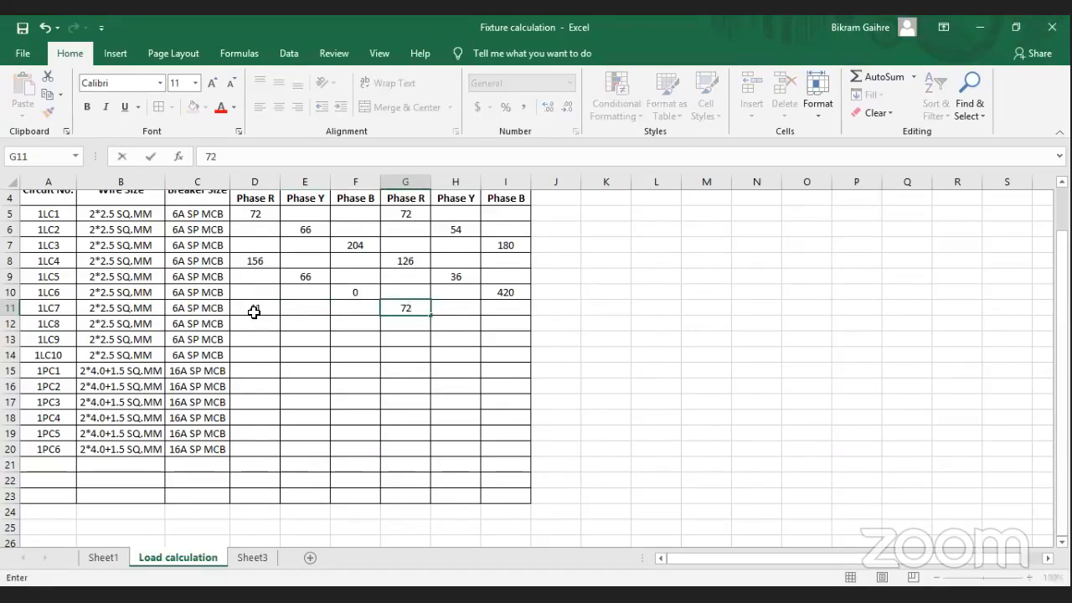
pyautogui.write('2')
pyautogui.click(394, 399)
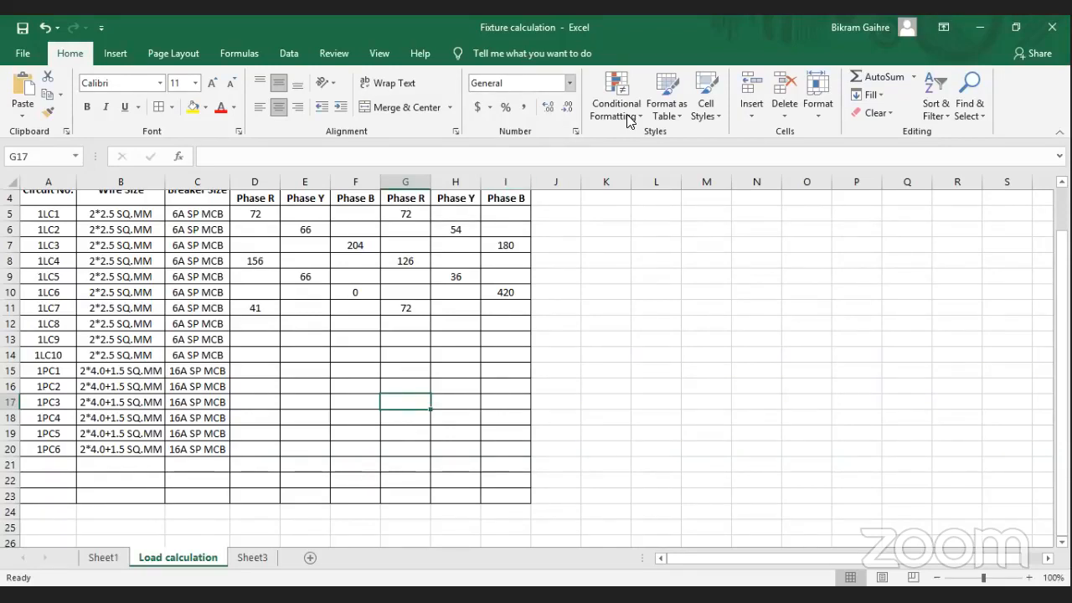
# - Switch to the AutoCAD plan and examine circuit 1LC8 feeding the staircase and toilet fixtures
pyautogui.hotkey('alt', 'Tab')
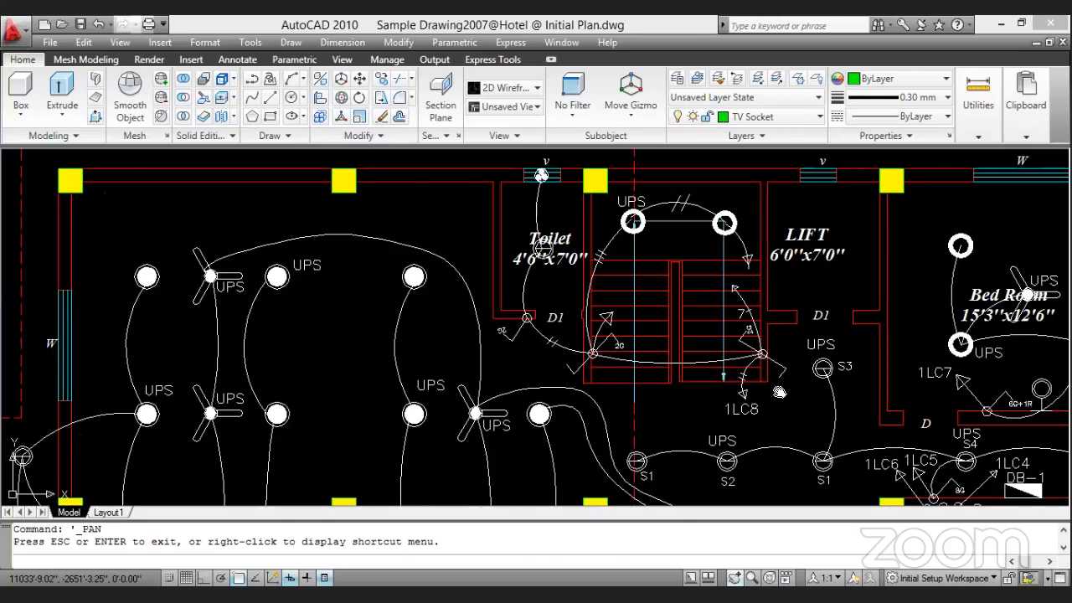
pyautogui.scroll(4, 767, 392)
pyautogui.scroll(-5, 519, 386)
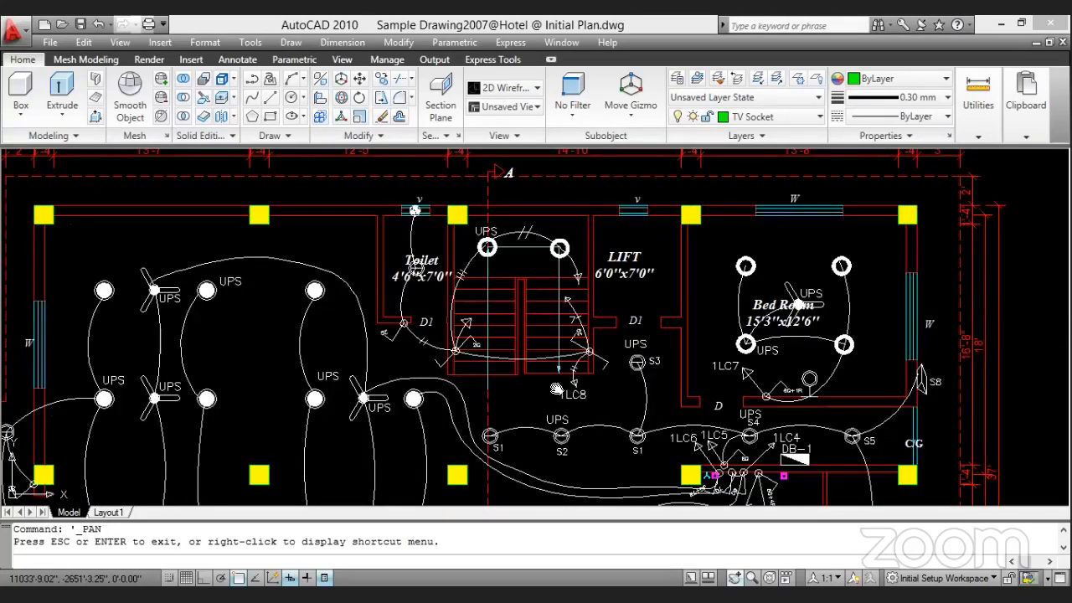
pyautogui.scroll(3, 586, 367)
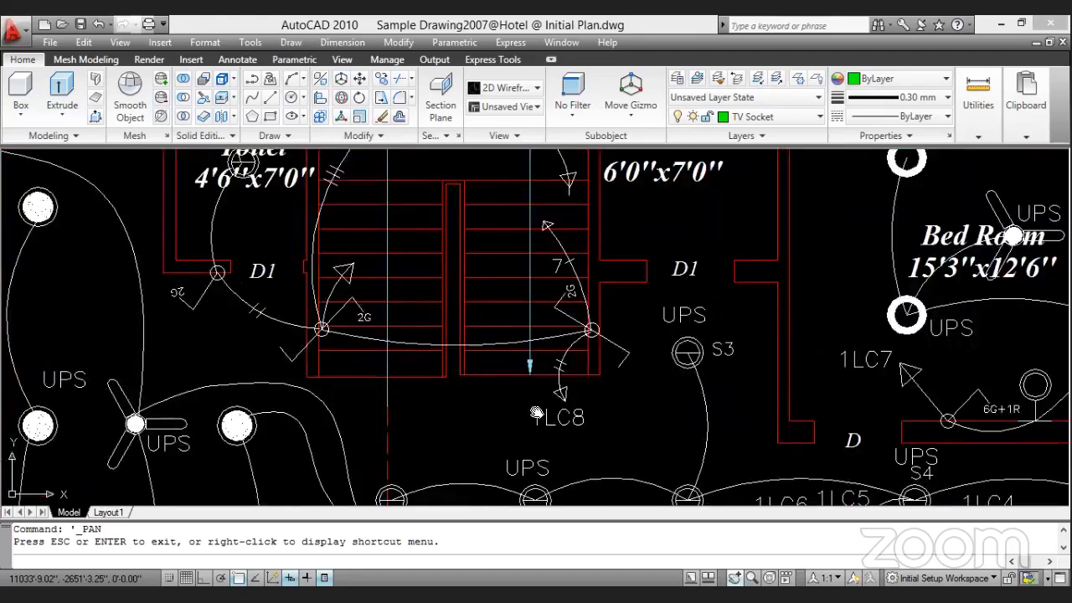
pyautogui.scroll(-5, 576, 419)
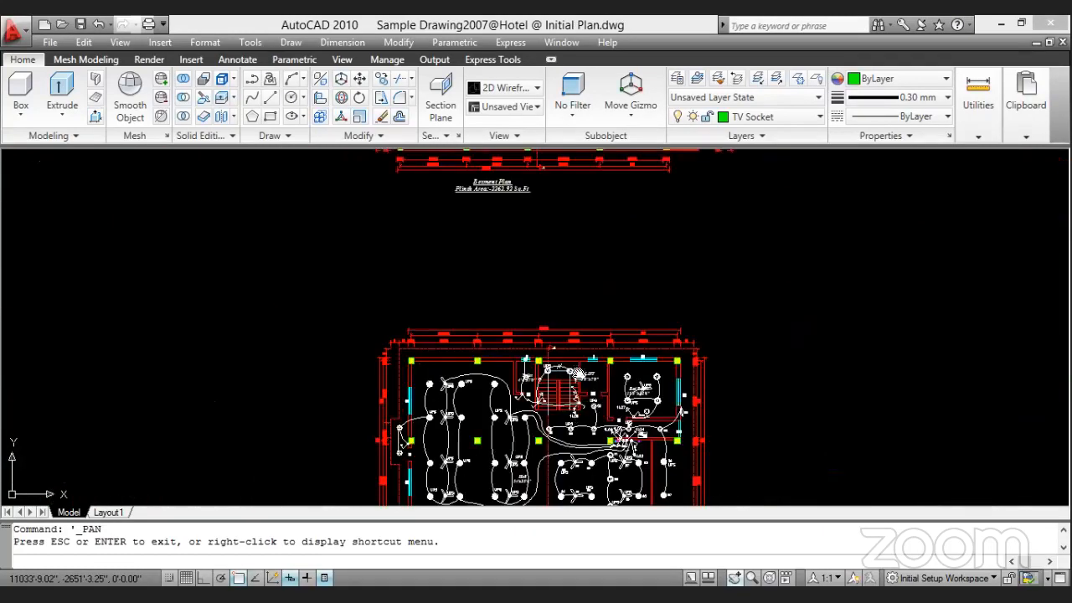
# - Compare the staircase lighting and its circuits across the other floor plans, up to circuit 3LC8 on the second floor
pyautogui.scroll(2, 556, 373)
pyautogui.scroll(-5, 494, 392)
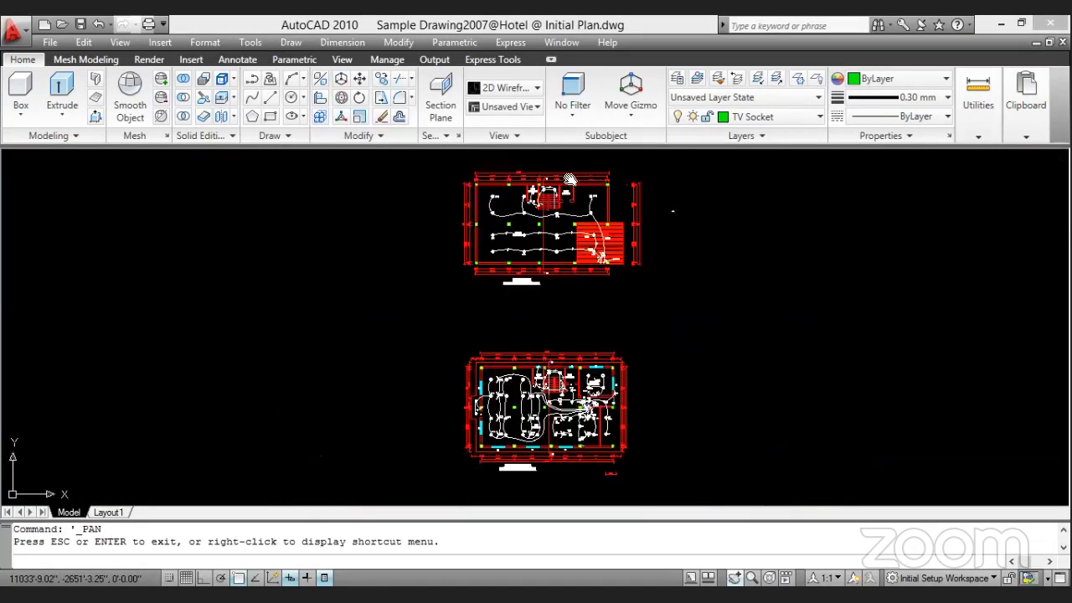
pyautogui.scroll(3, 560, 178)
pyautogui.scroll(-5, 514, 194)
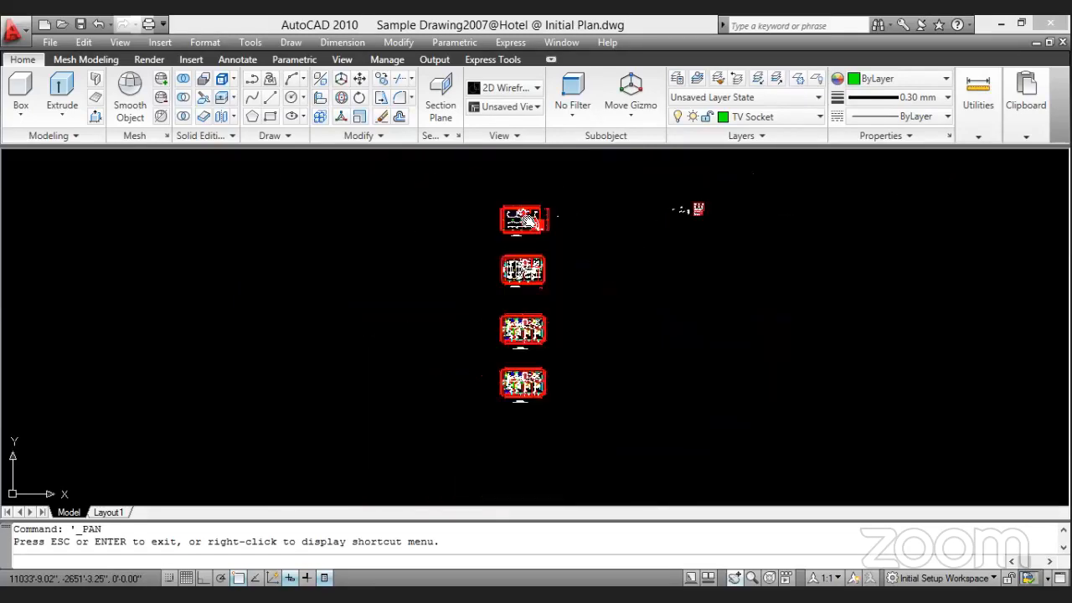
pyautogui.scroll(8, 510, 337)
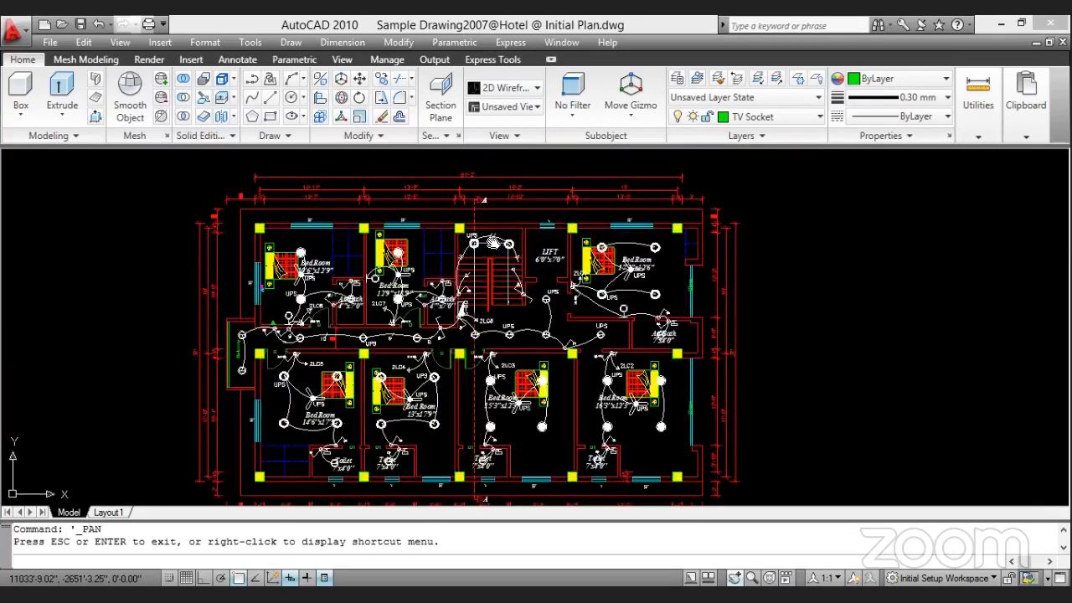
pyautogui.scroll(-5, 501, 248)
pyautogui.scroll(5, 505, 348)
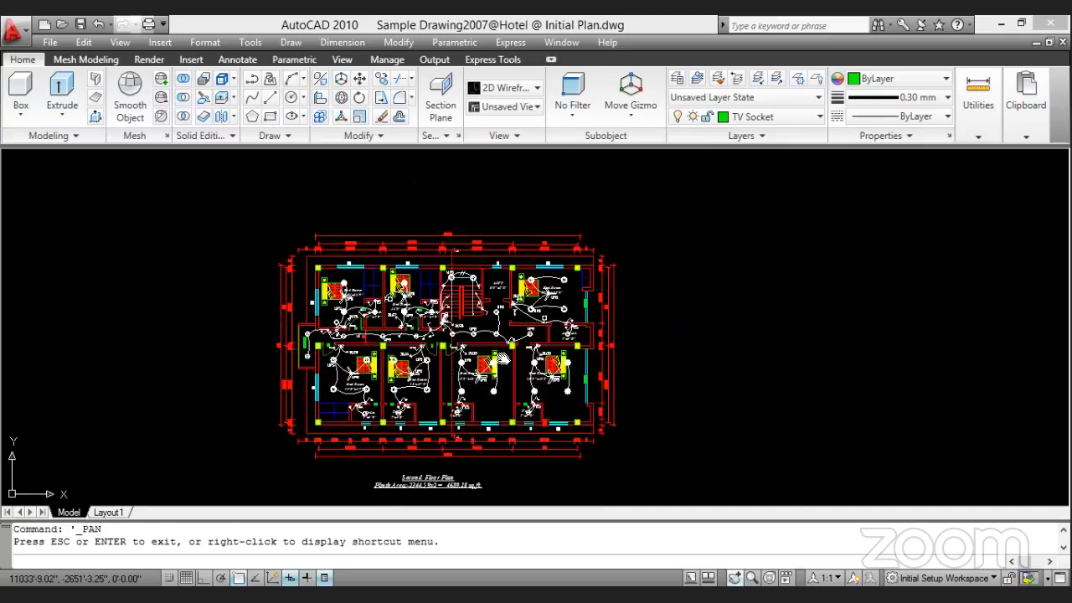
pyautogui.scroll(3, 528, 349)
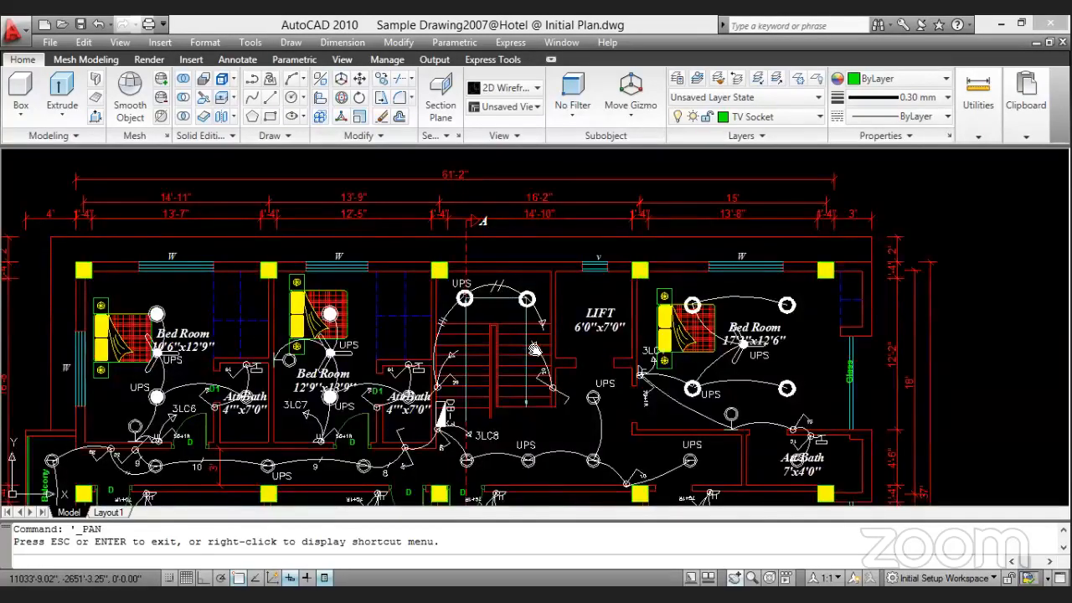
pyautogui.scroll(-5, 534, 351)
pyautogui.scroll(8, 533, 350)
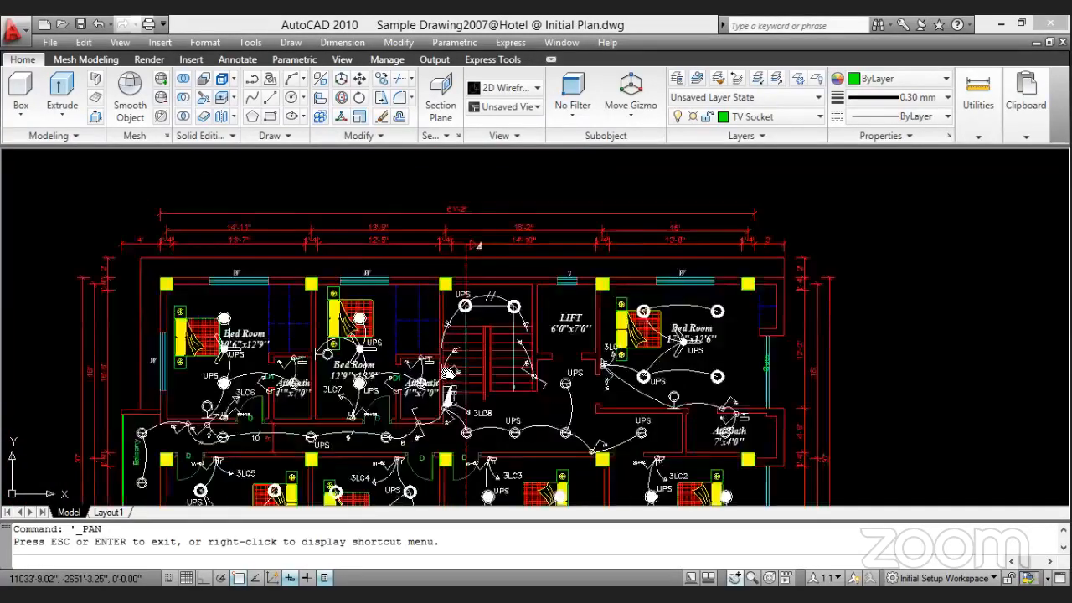
# - Erase the 2G switch symbol above DB-3 and the wiring arcs attached to it at the second-floor staircase
pyautogui.press('Escape')
pyautogui.press('Escape')
pyautogui.press('Escape')
pyautogui.scroll(6, 436, 369)
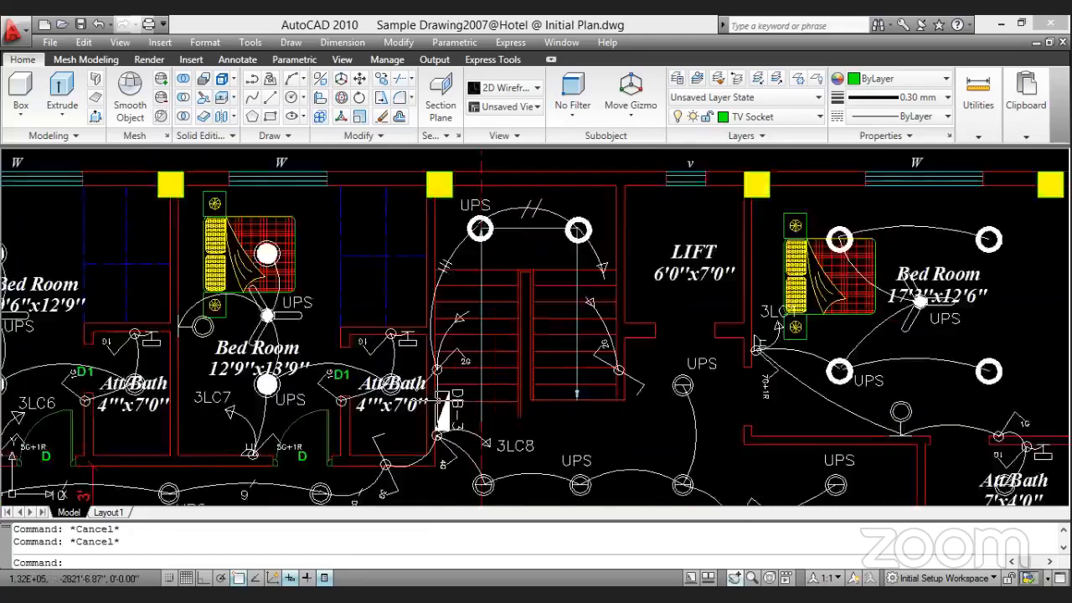
pyautogui.click(428, 343)
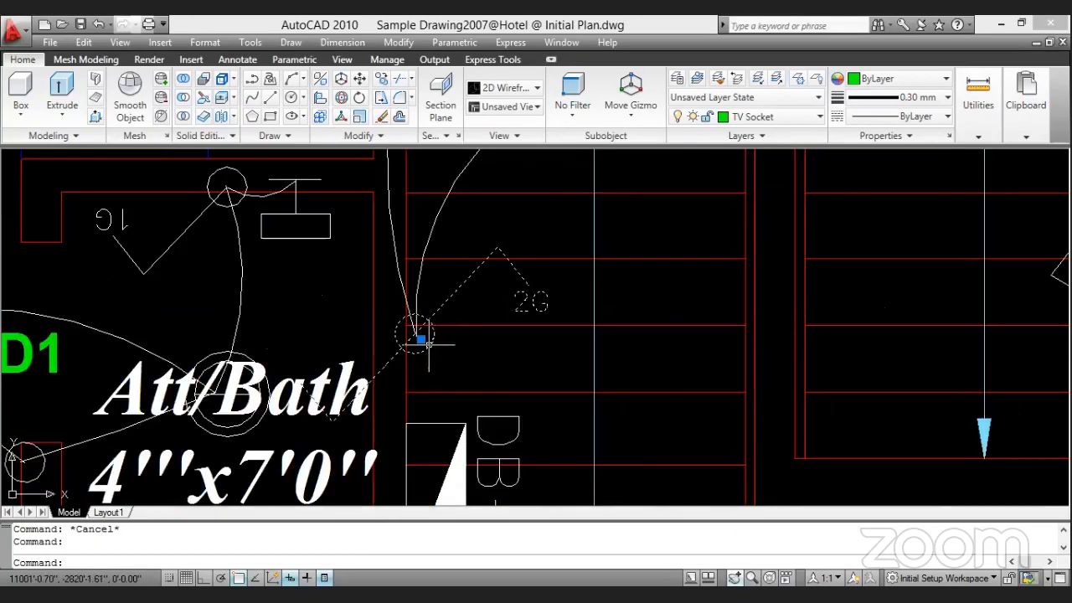
pyautogui.press('Delete')
pyautogui.click(418, 299)
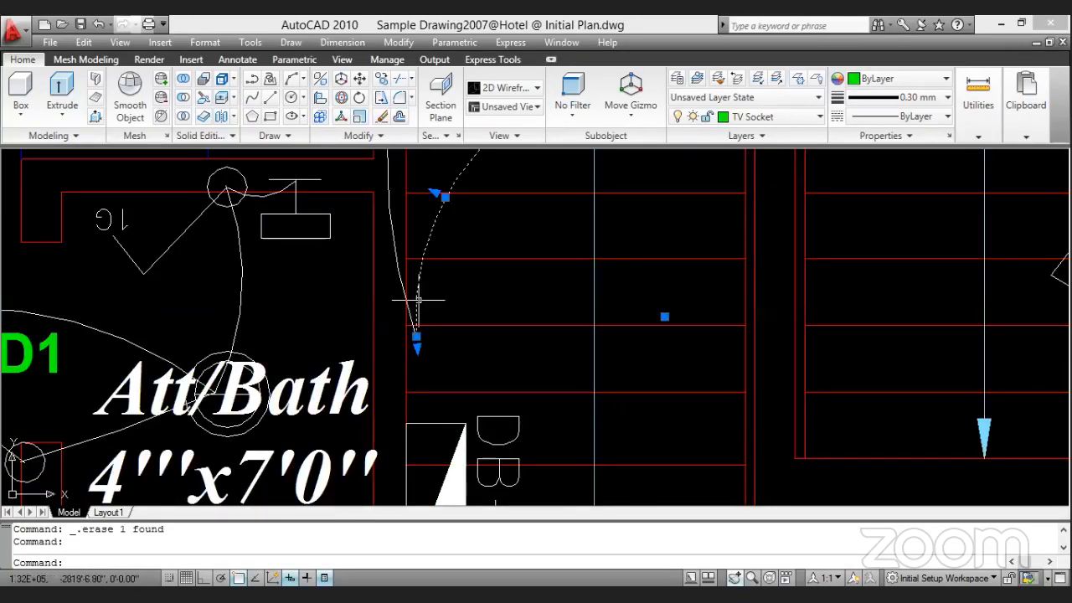
pyautogui.press('Delete')
# - Erase the leftover wire tick marks and the loose arrowhead on the left flight of the second-floor staircase
pyautogui.scroll(-5, 414, 285)
pyautogui.scroll(5, 536, 335)
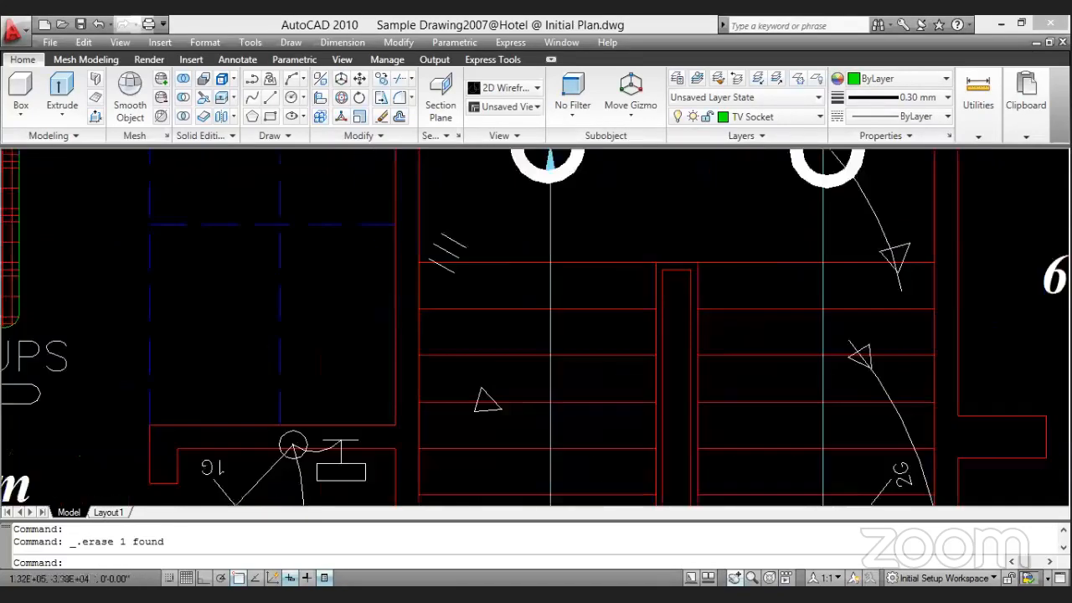
pyautogui.click(454, 240)
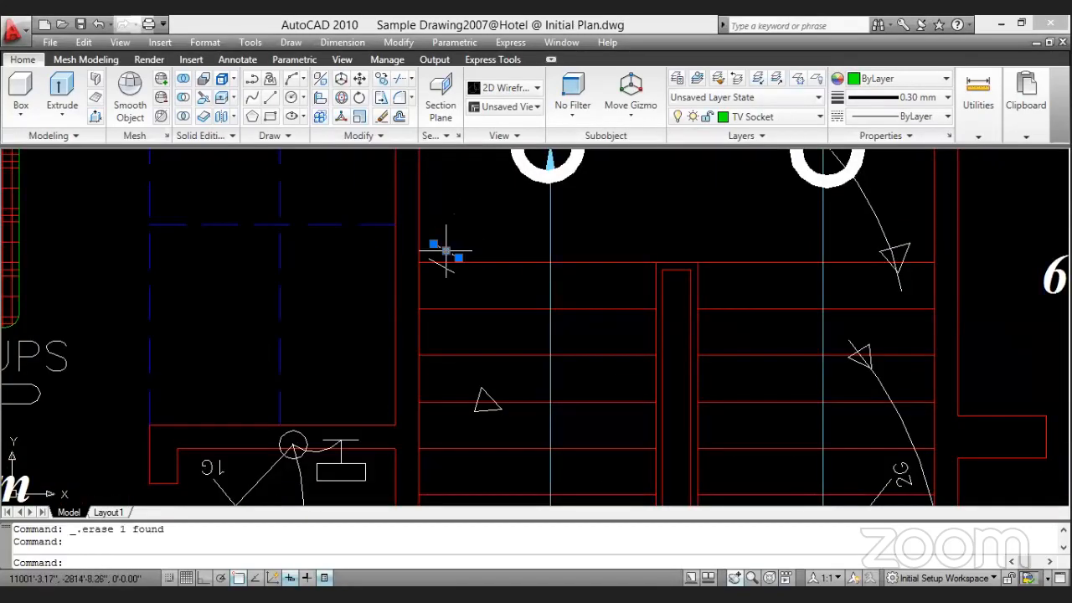
pyautogui.press('Delete')
pyautogui.click(491, 399)
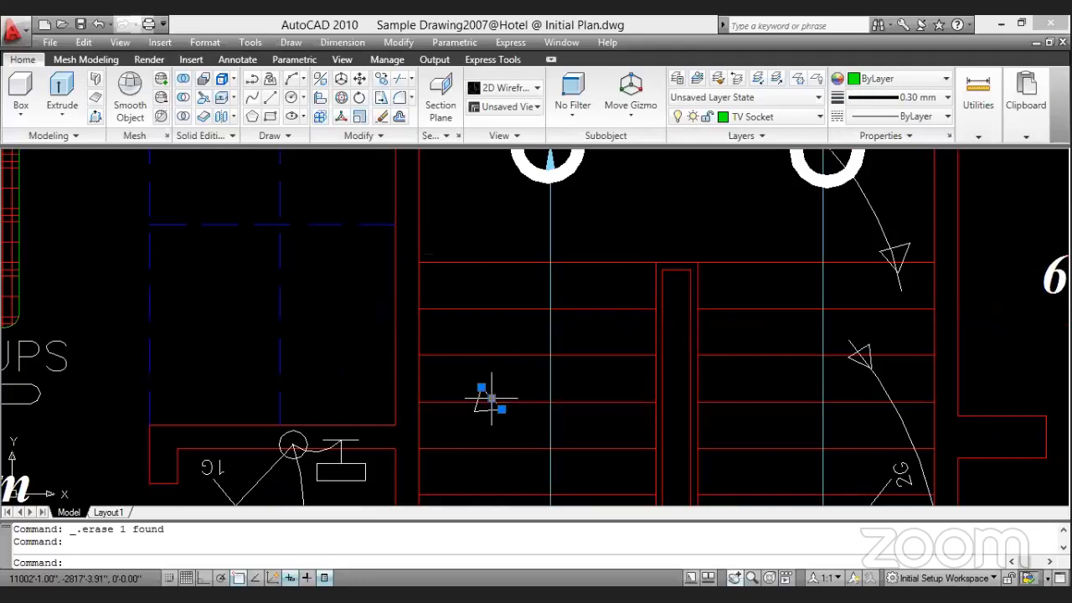
pyautogui.press('Delete')
pyautogui.click(493, 410)
# - Erase the left ceiling light and its UPS label above the second-floor staircase
pyautogui.scroll(-3, 493, 410)
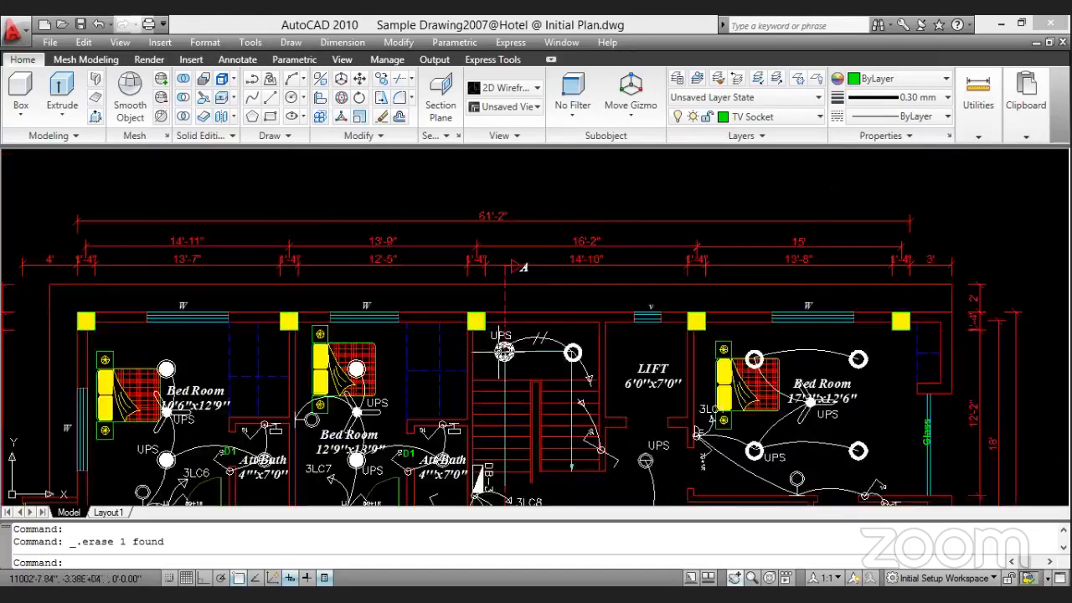
pyautogui.scroll(5, 491, 336)
pyautogui.press('Delete')
pyautogui.click(479, 274)
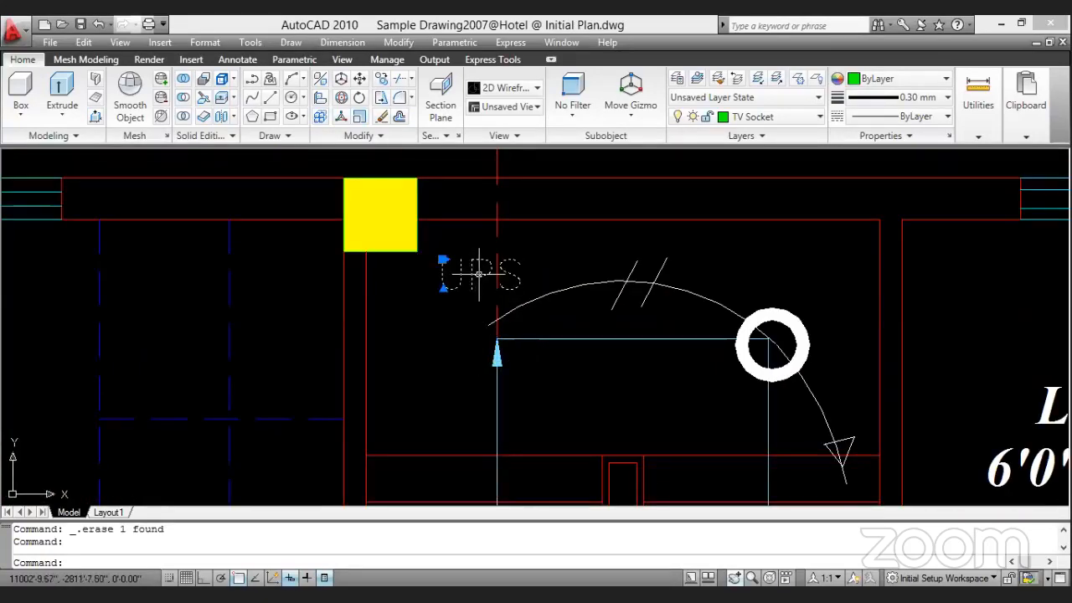
pyautogui.press('Delete')
# - Erase the ticked wiring arc and the right ceiling light above the second-floor staircase
pyautogui.click(738, 255)
pyautogui.click(597, 311)
pyautogui.press('Delete')
pyautogui.click(772, 343)
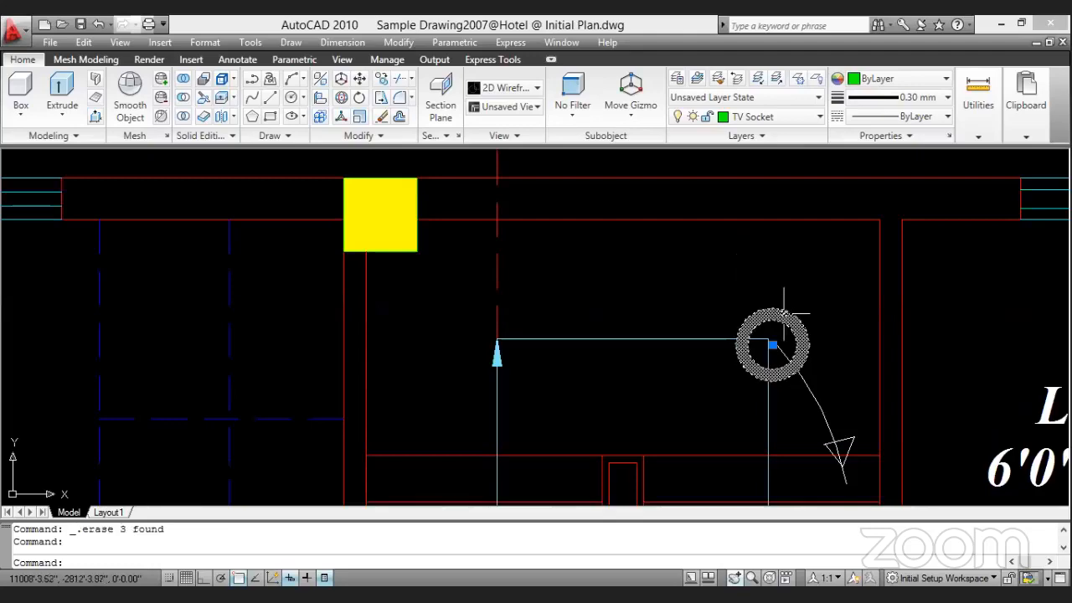
pyautogui.press('Delete')
# - Erase the remaining arrow-ended wiring arcs on the right flight of the second-floor staircase
pyautogui.scroll(-3, 784, 335)
pyautogui.scroll(4, 795, 348)
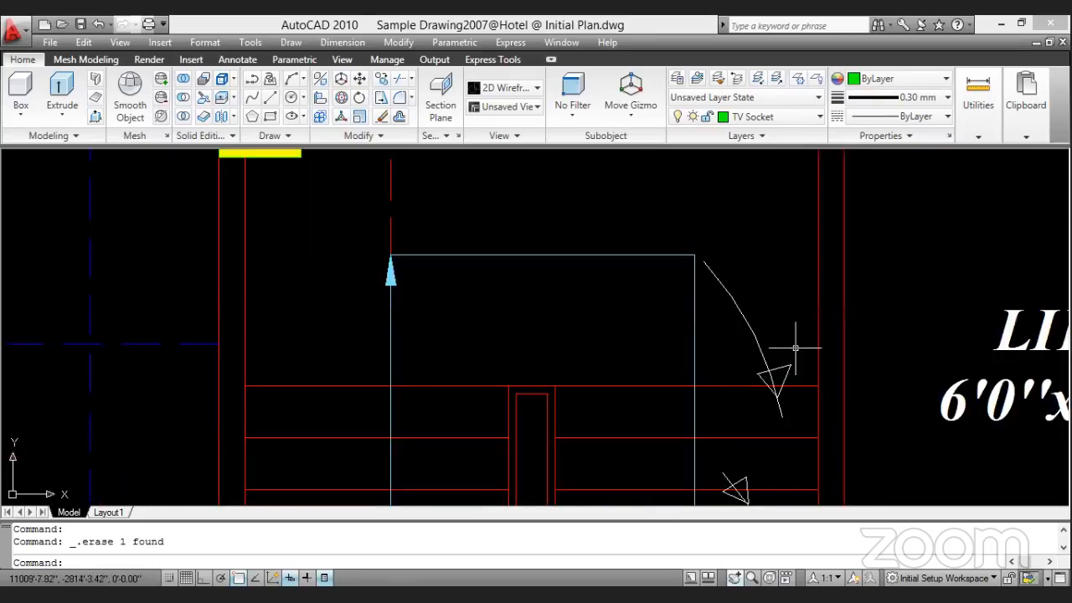
pyautogui.click(796, 347)
pyautogui.click(729, 490)
pyautogui.press('Delete')
# - Compare the staircase lighting on the first-floor and ground-floor plans to see how it continues between floors
pyautogui.scroll(-6, 756, 323)
pyautogui.scroll(2, 736, 436)
pyautogui.scroll(-14, 736, 381)
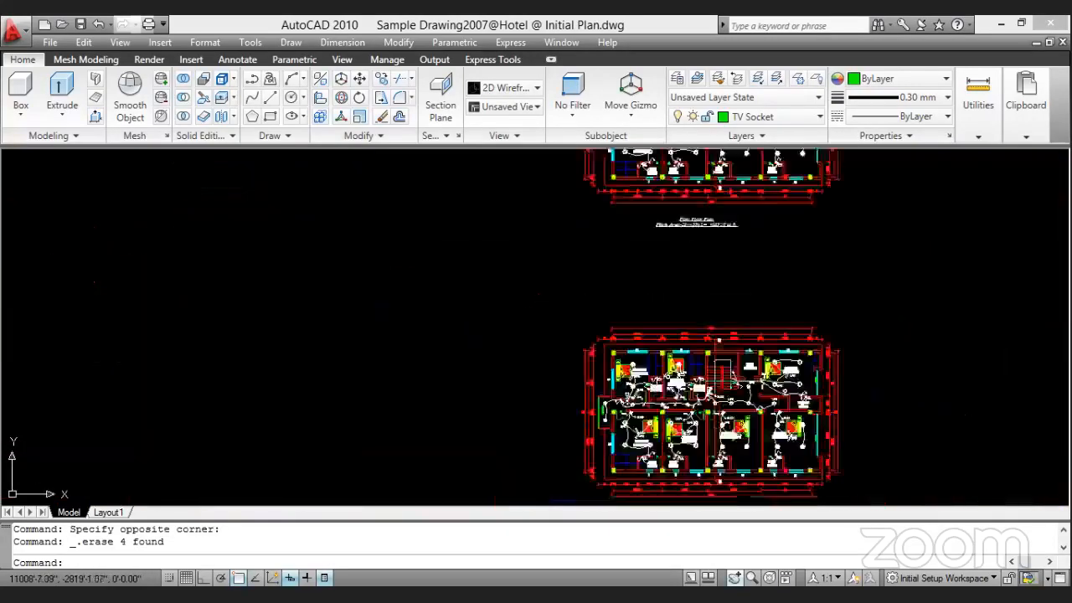
pyautogui.scroll(5, 743, 317)
pyautogui.scroll(5, 732, 322)
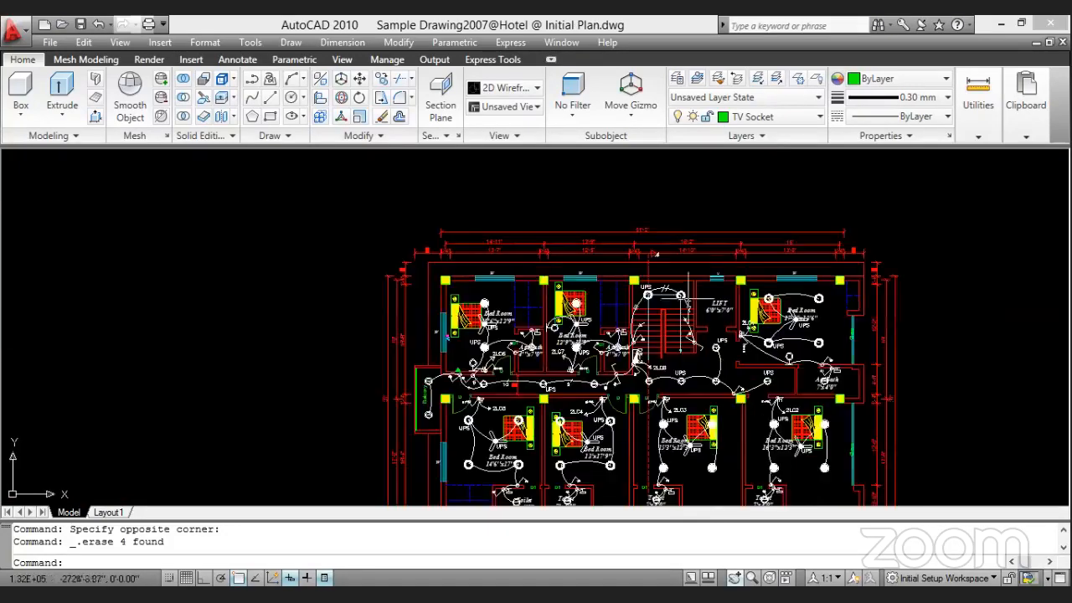
pyautogui.scroll(5, 662, 290)
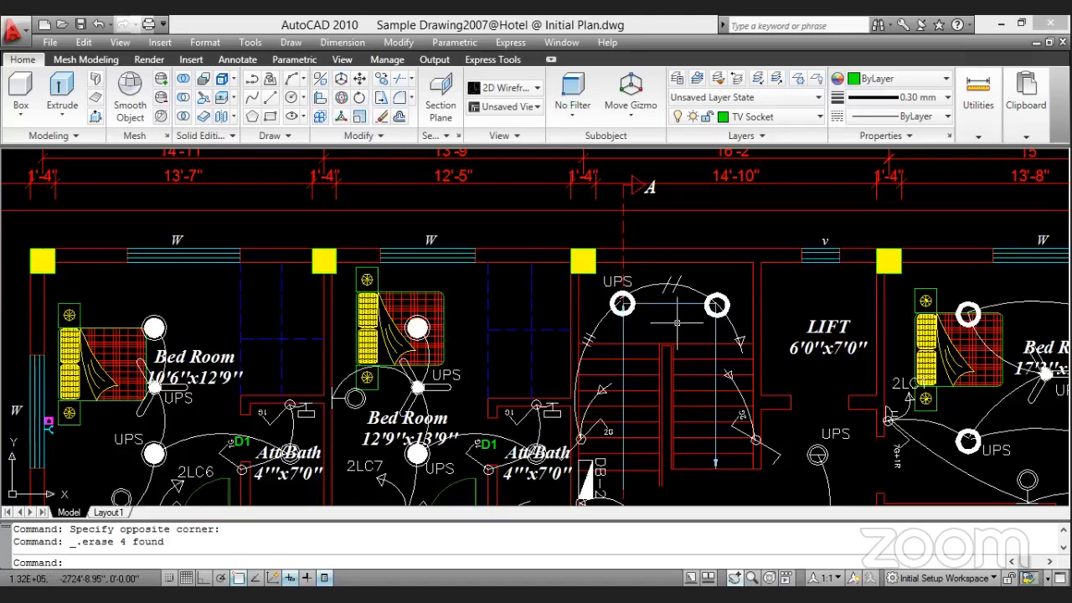
pyautogui.scroll(-8, 683, 318)
pyautogui.scroll(-5, 685, 318)
pyautogui.scroll(10, 669, 261)
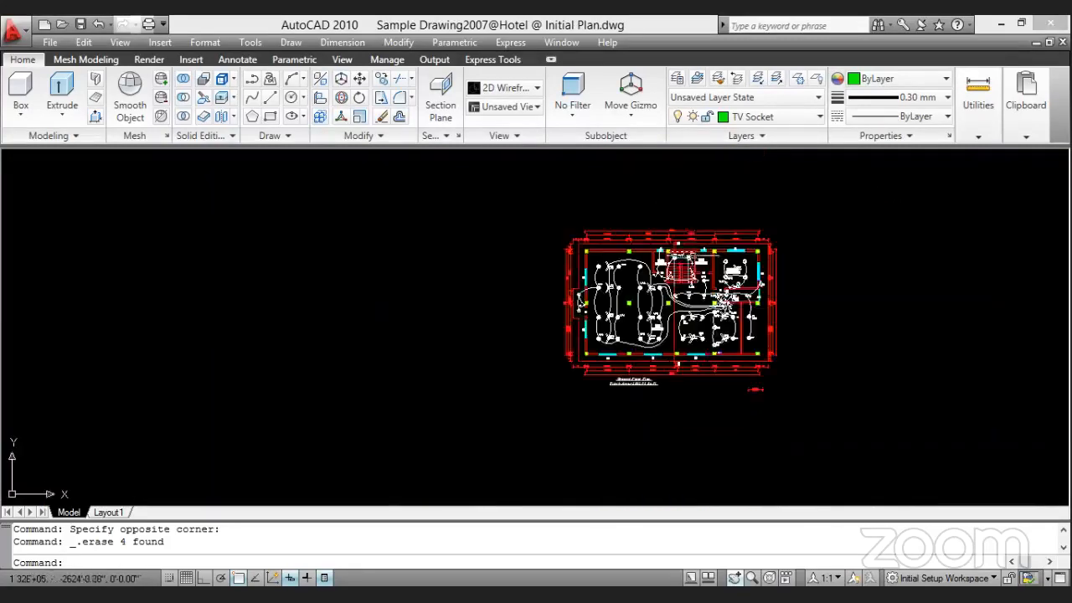
pyautogui.scroll(-8, 669, 261)
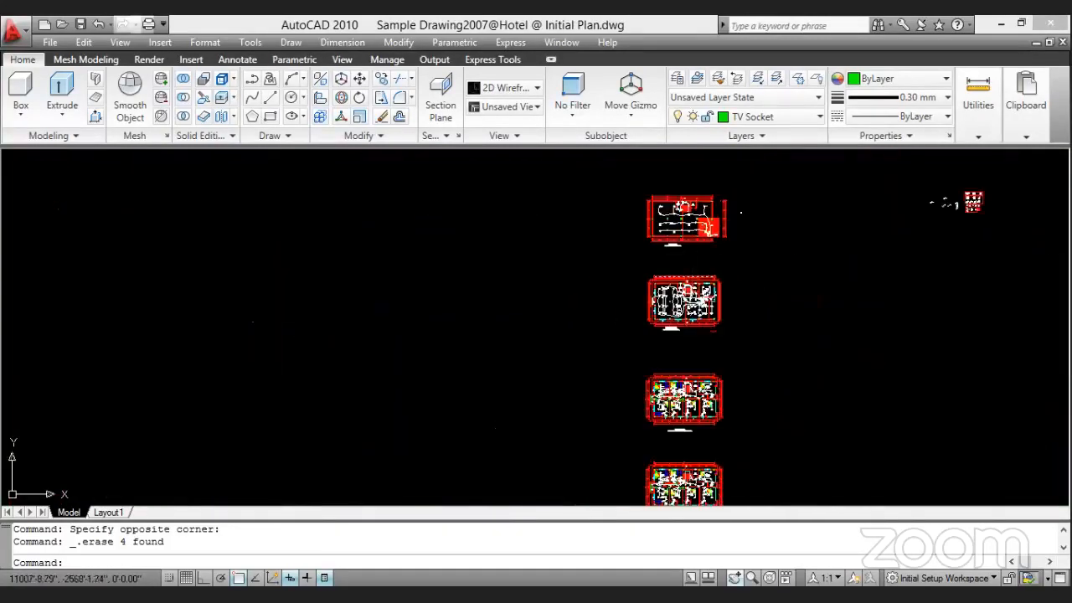
# - Examine the staircase lights and the toilet light with its switch wiring on the basement plan
pyautogui.scroll(6, 680, 211)
pyautogui.scroll(4, 662, 220)
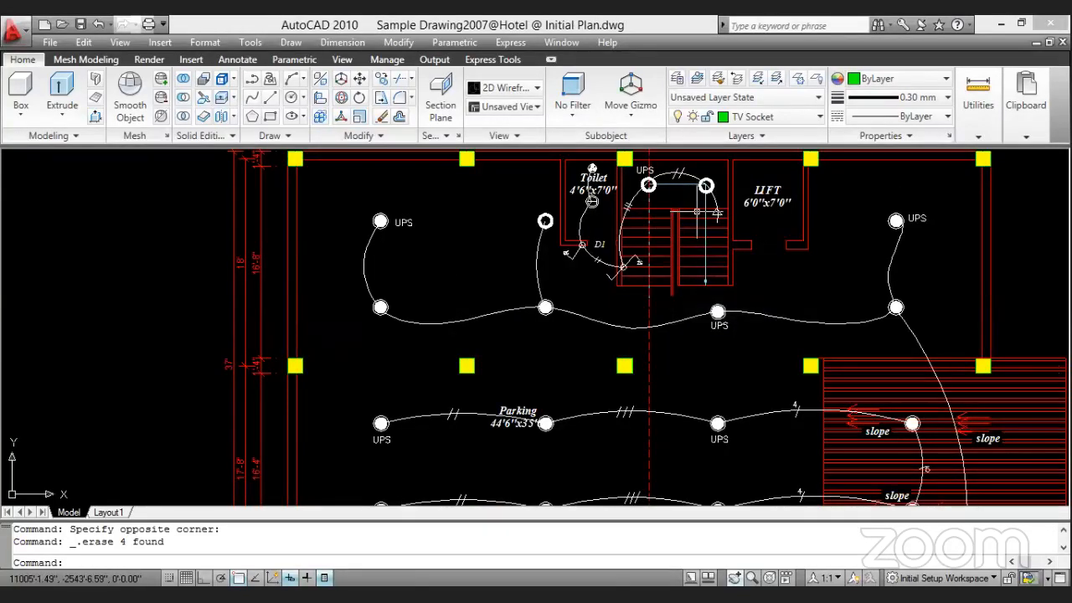
pyautogui.scroll(-6, 697, 212)
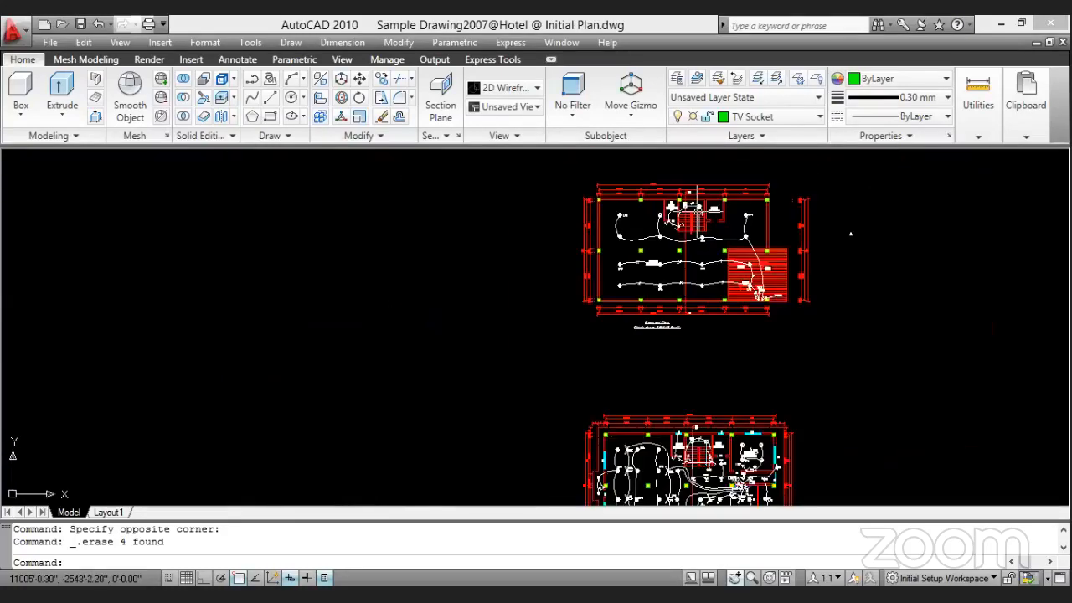
pyautogui.scroll(6, 695, 213)
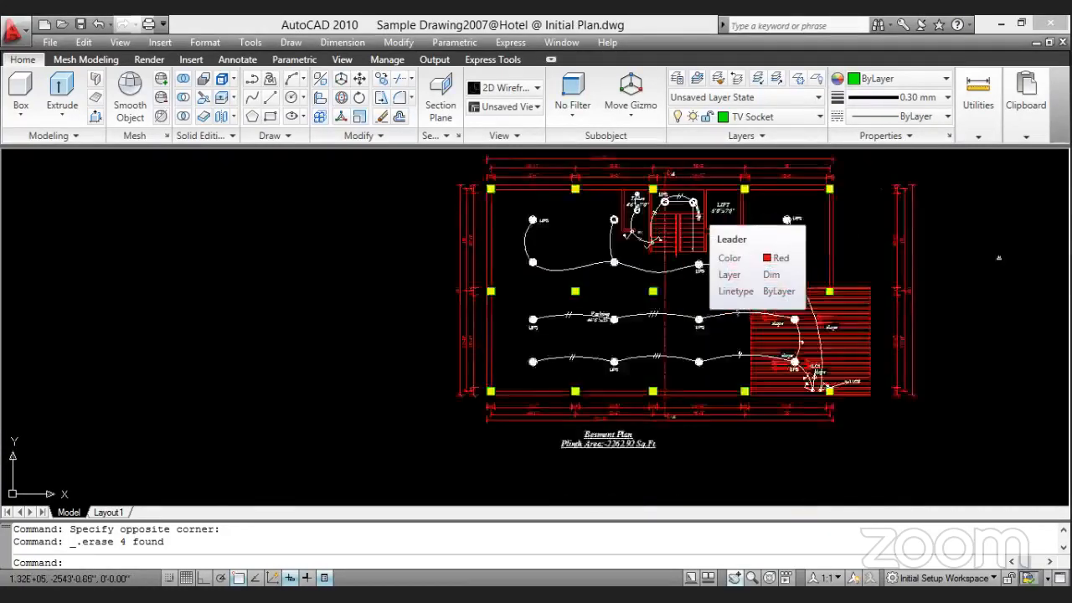
pyautogui.scroll(-5, 694, 215)
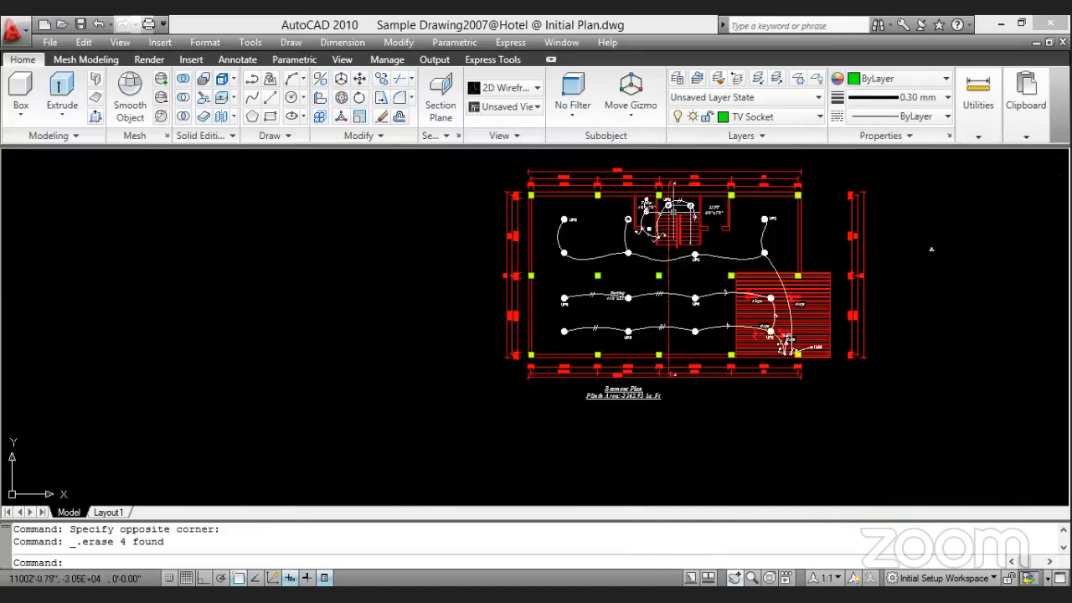
pyautogui.scroll(6, 645, 209)
pyautogui.scroll(3, 640, 222)
pyautogui.scroll(-5, 629, 251)
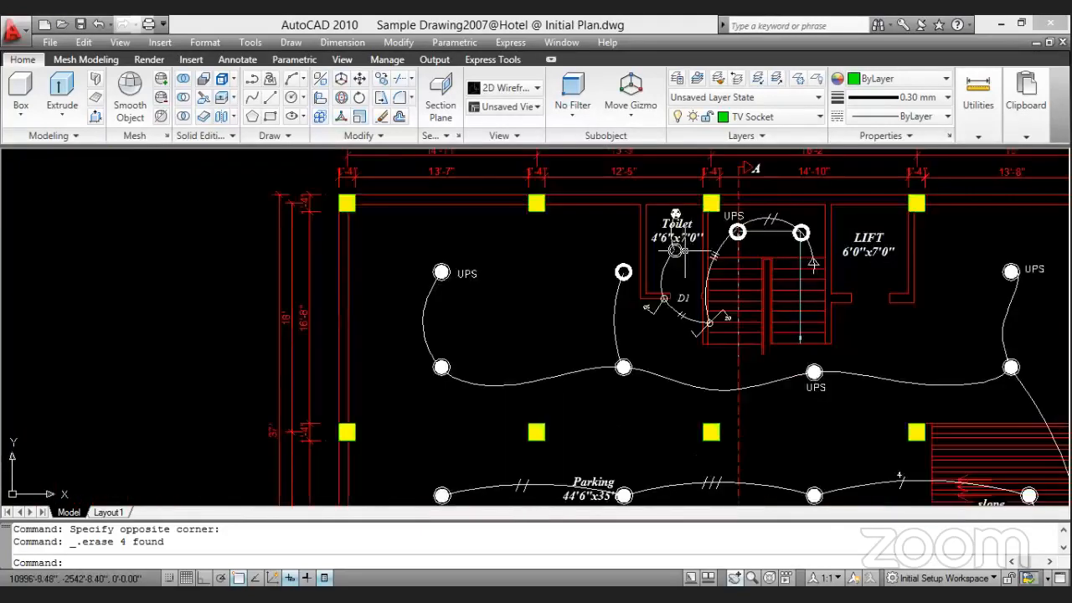
pyautogui.scroll(5, 678, 210)
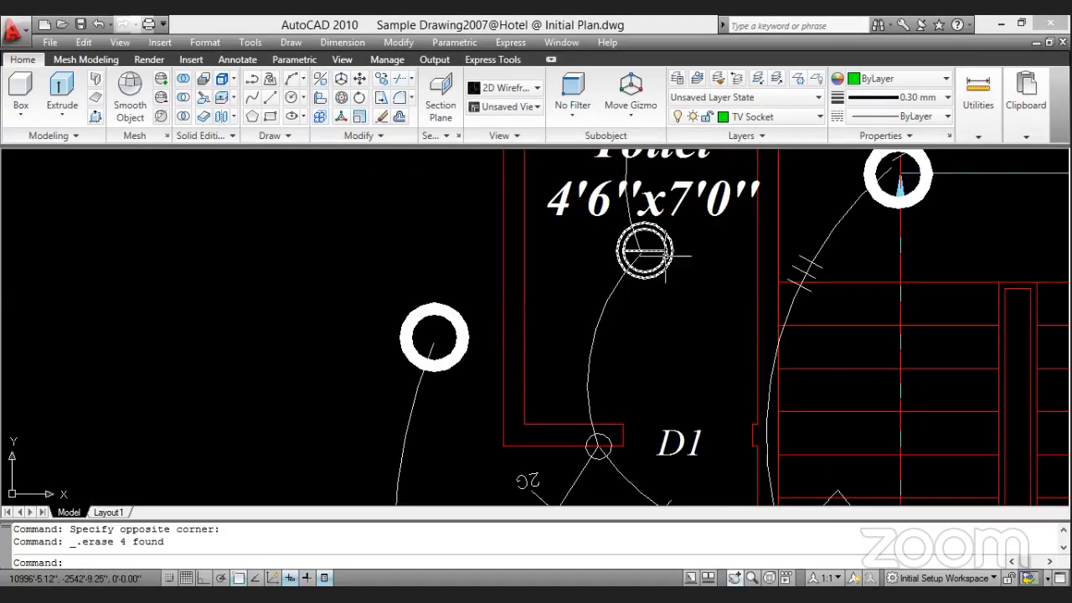
pyautogui.scroll(-2, 666, 256)
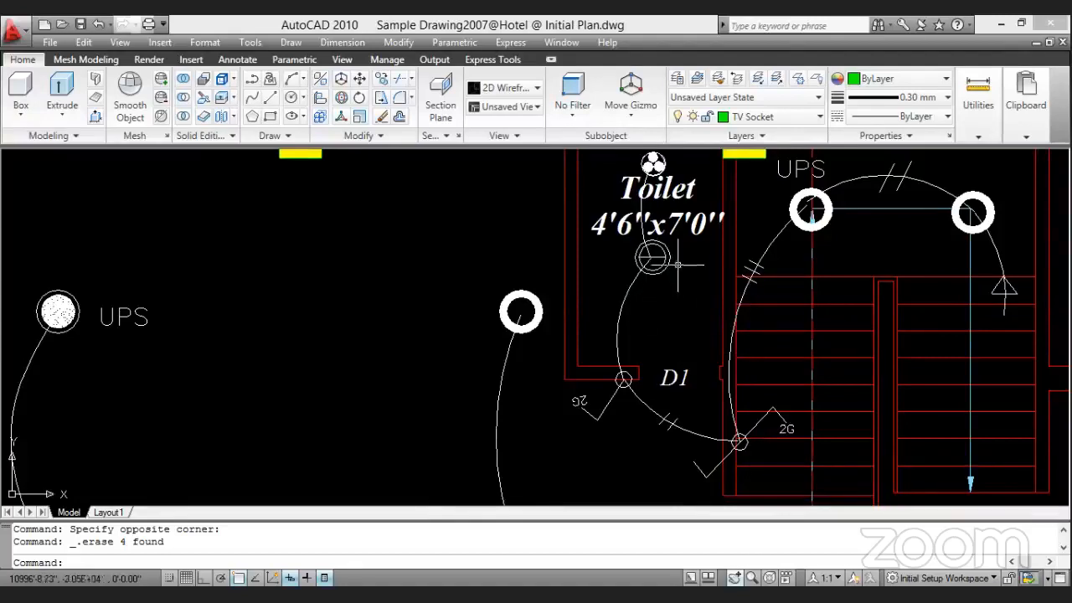
# - Copy the UPS label above the left ceiling light of the basement staircase and paste it into the drawing
pyautogui.scroll(2, 680, 257)
pyautogui.scroll(-2, 680, 257)
pyautogui.scroll(3, 681, 257)
pyautogui.click(729, 214)
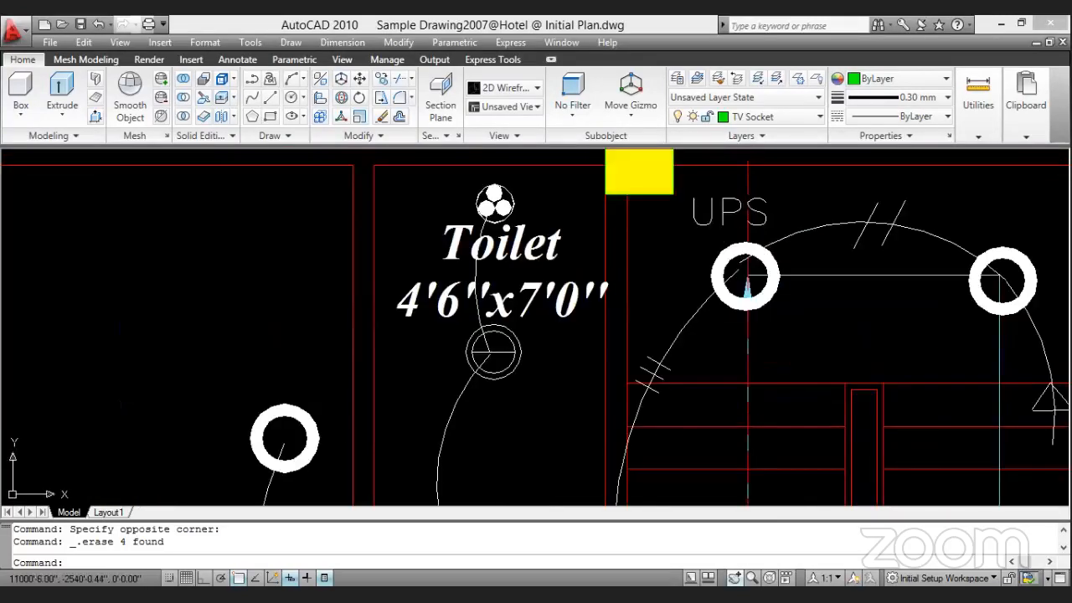
pyautogui.hotkey('ctrl', 'c')
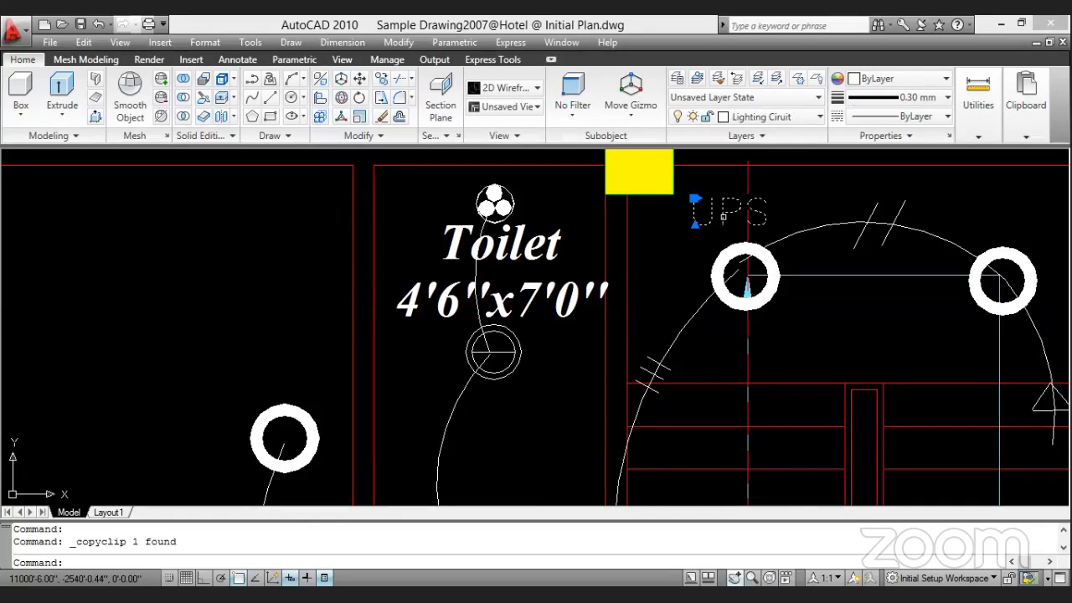
pyautogui.scroll(-8, 568, 395)
pyautogui.hotkey('ctrl', 'v')
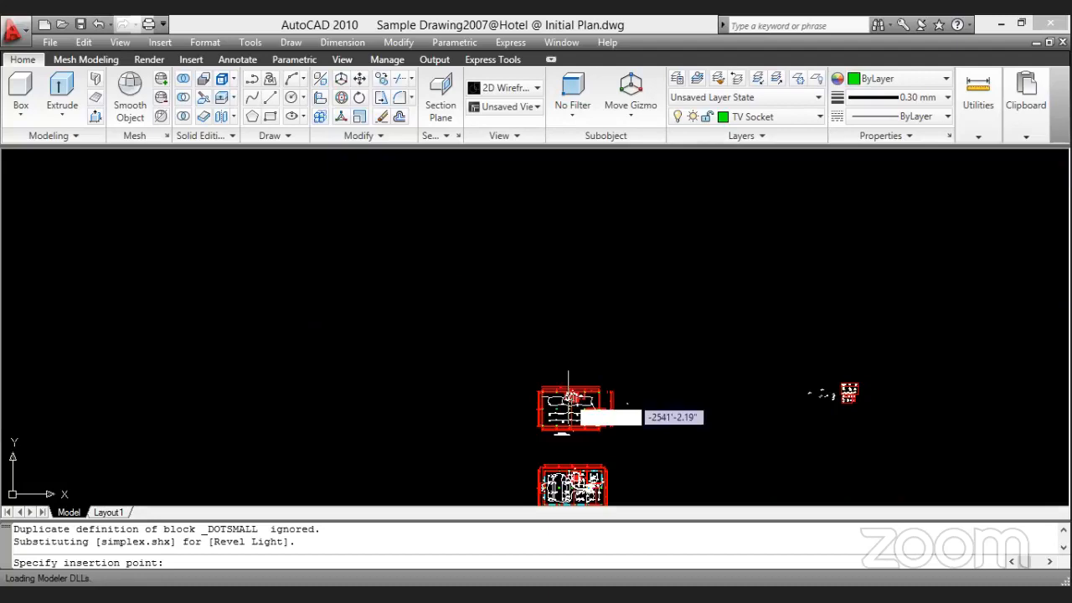